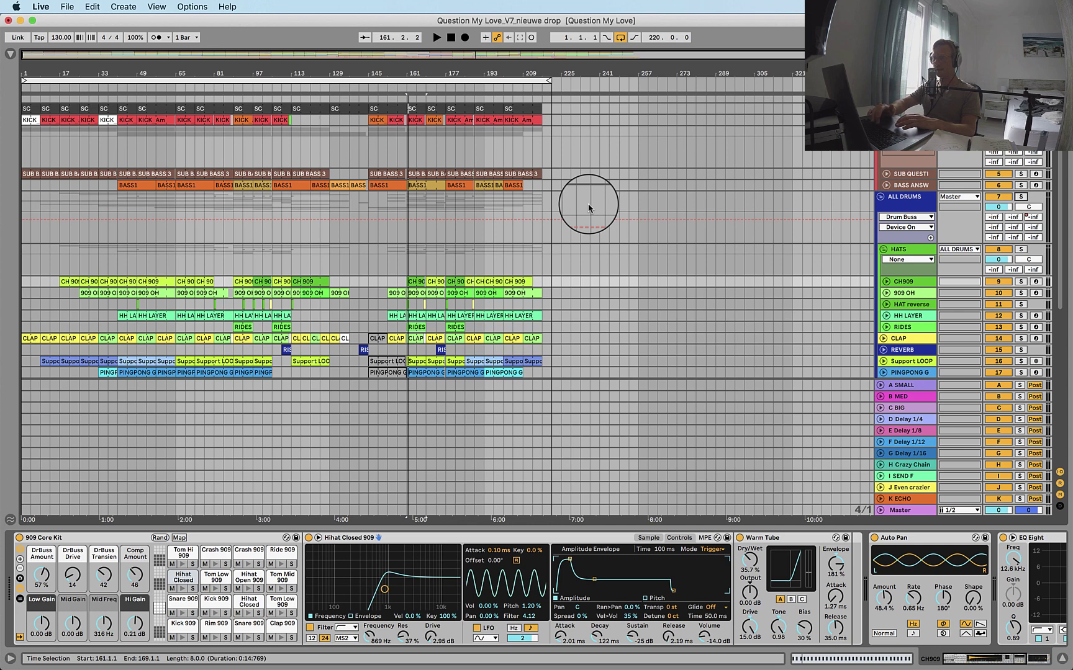
# Start playing the song from the arrangement
pyautogui.press('space')
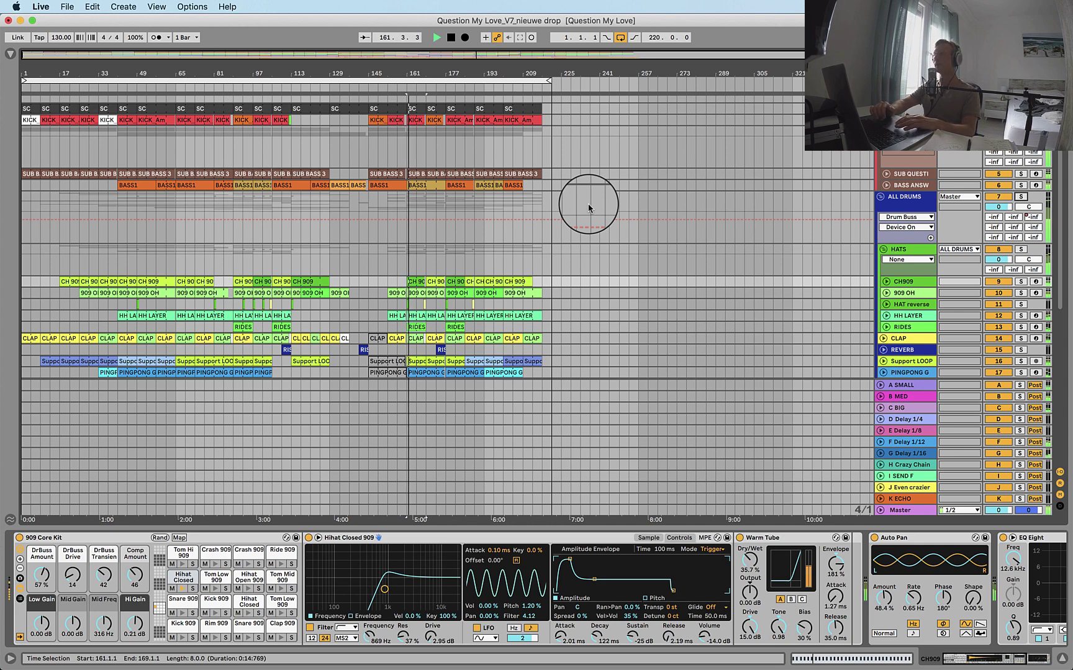
pyautogui.scroll(-10, 462, 273)
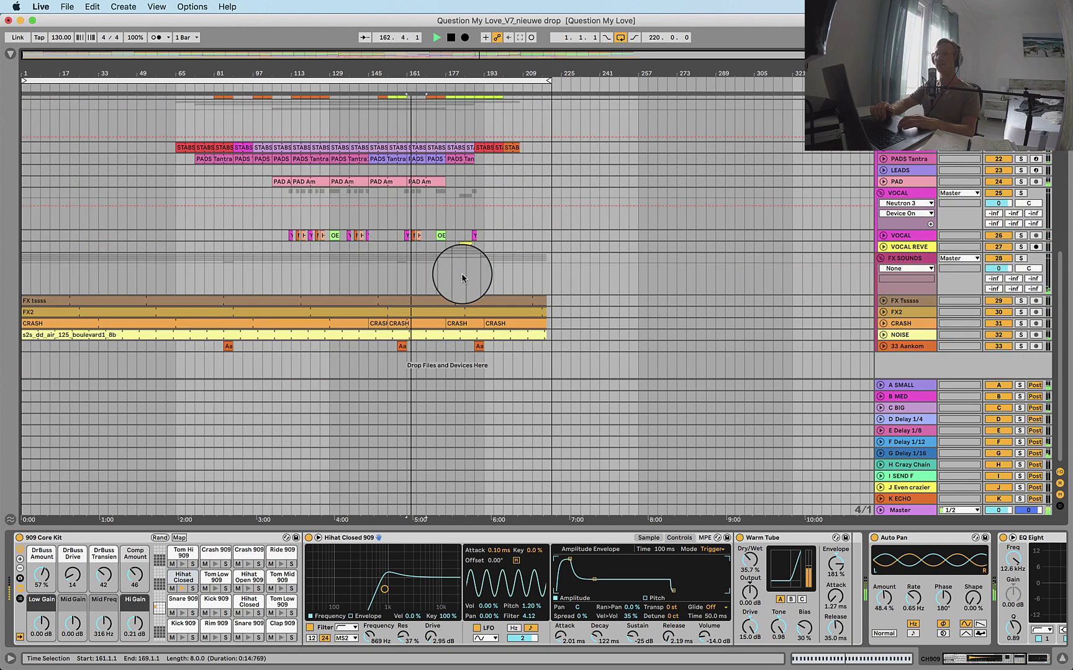
pyautogui.scroll(10, 461, 277)
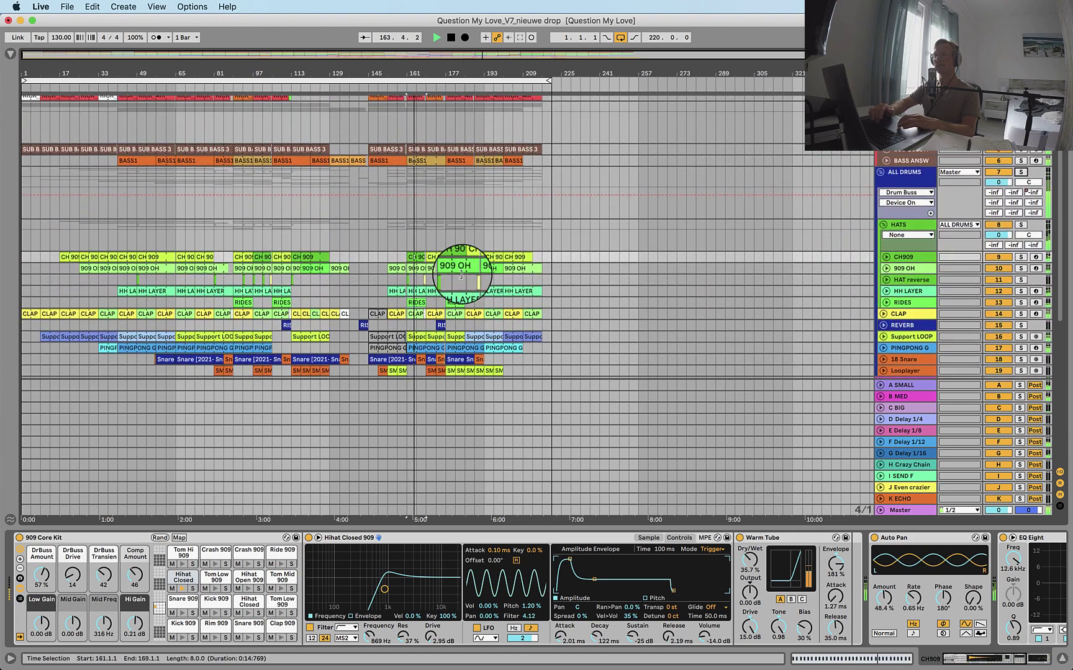
pyautogui.scroll(-2, 460, 276)
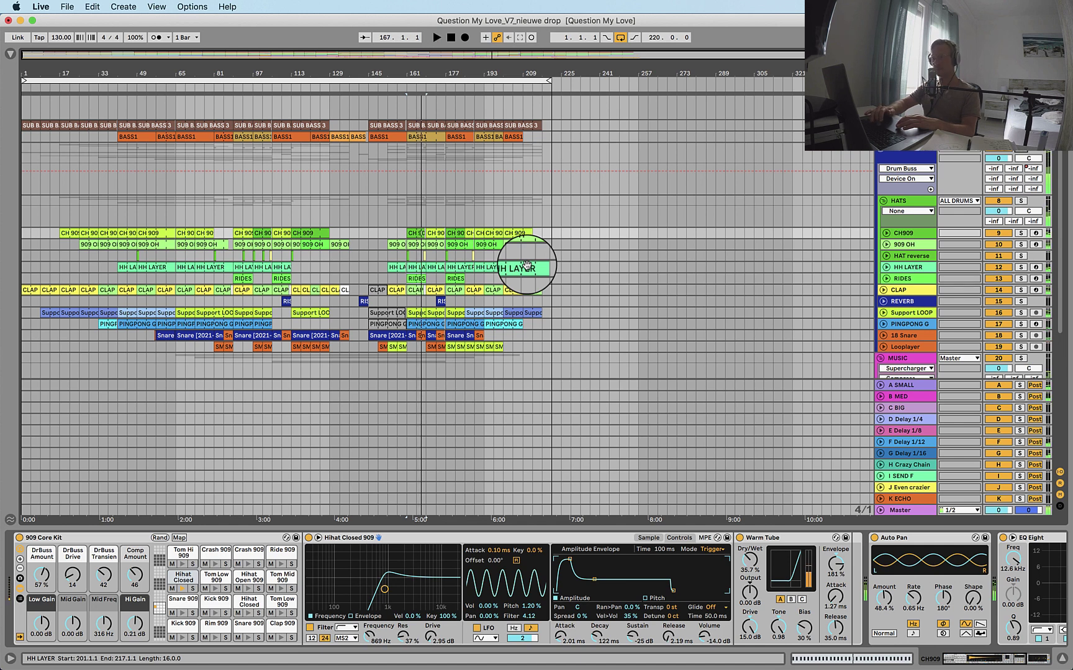
# Loop bars 161–169 around the RIDES clip, then play and stop the looped section
pyautogui.click(415, 279)
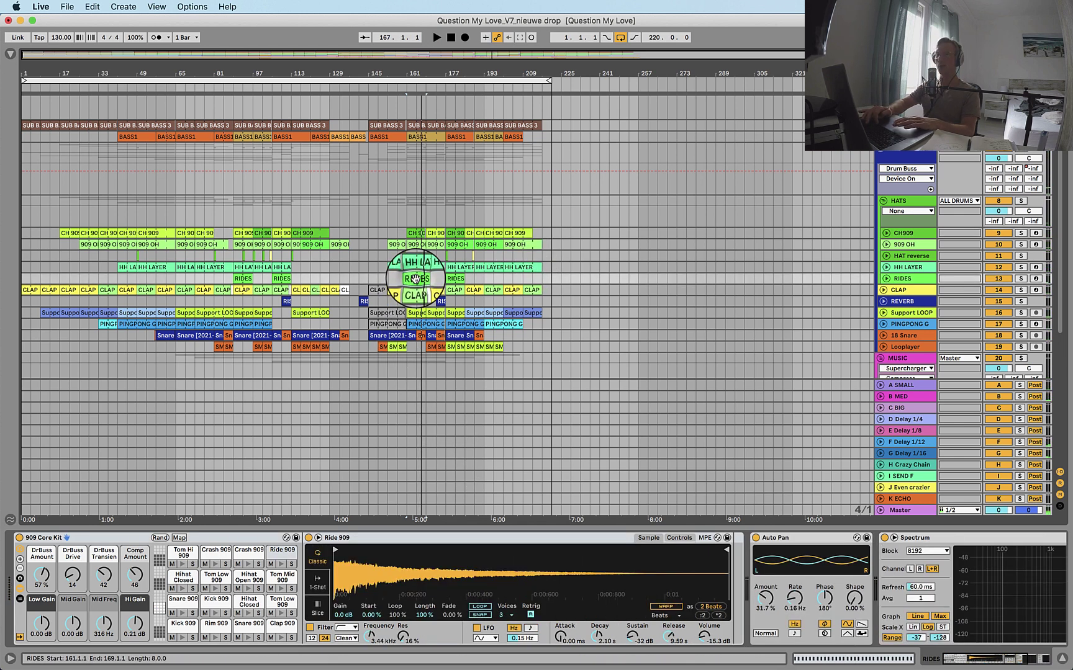
pyautogui.press('super+l')
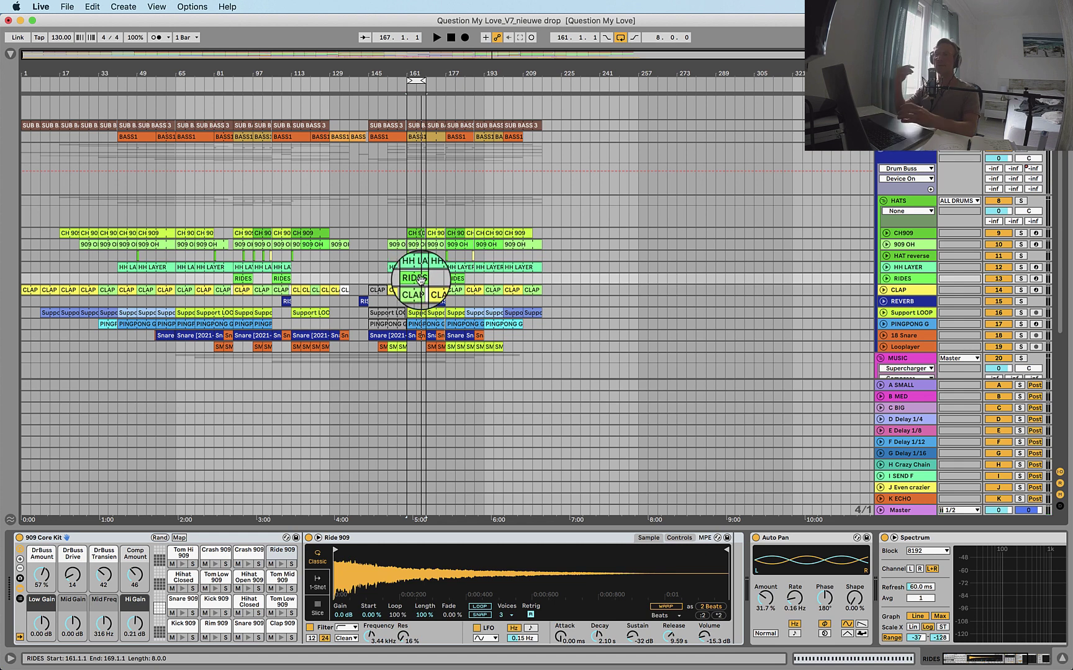
pyautogui.scroll(3, 1021, 152)
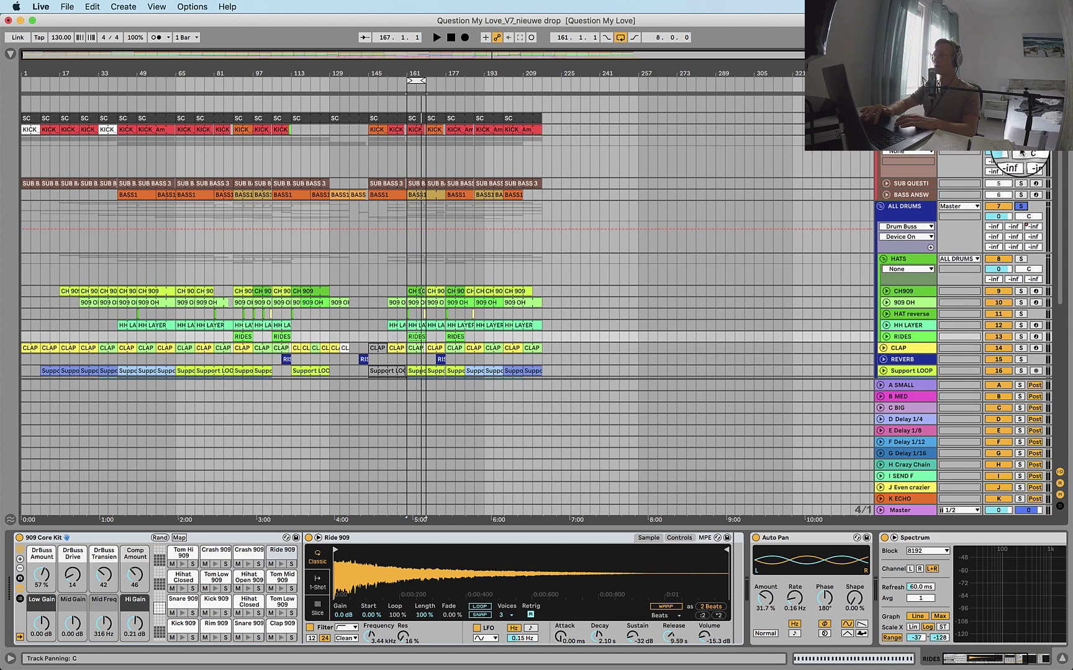
pyautogui.press('space')
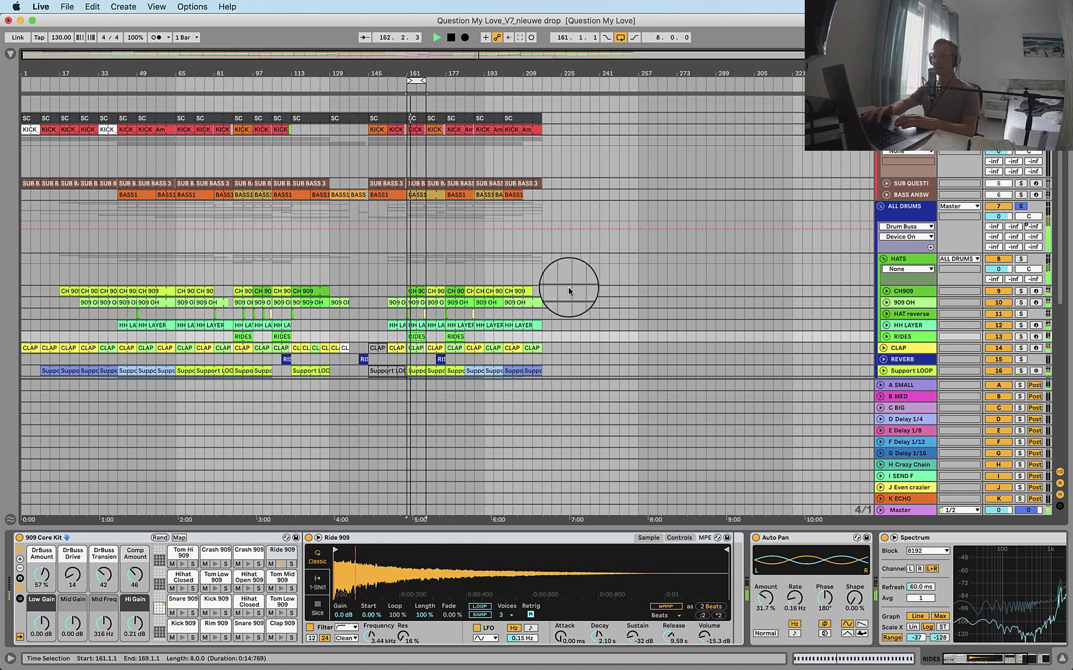
pyautogui.press('space')
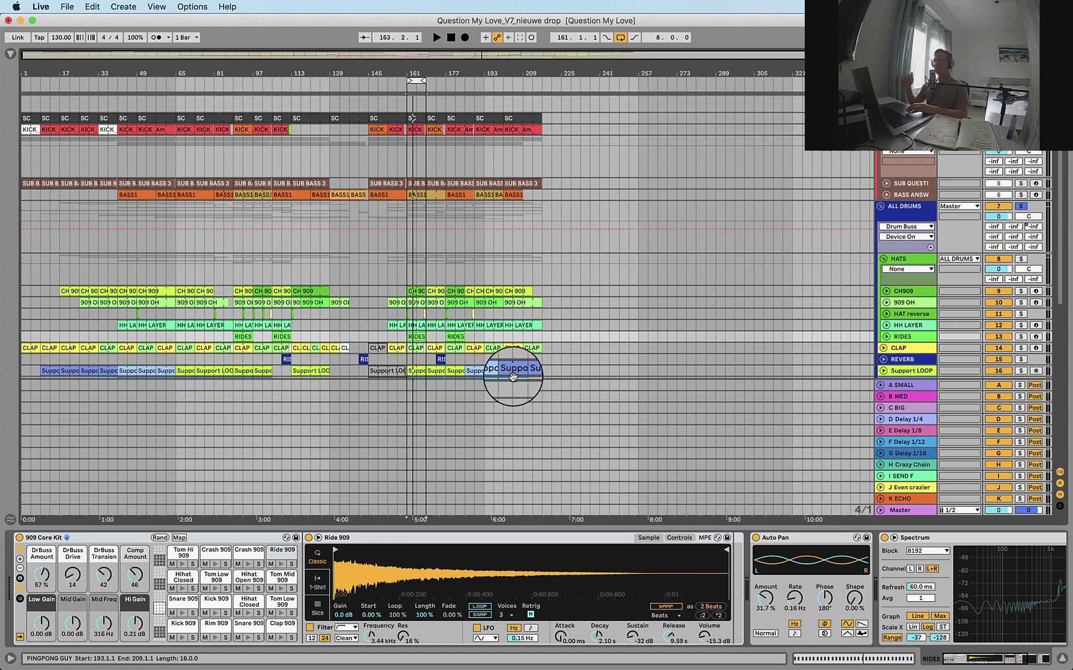
# Show the Hihat Closed 909 pad's Simpler controls: filter 869 Hz, 37 % resonance, LFO on
pyautogui.click(177, 578)
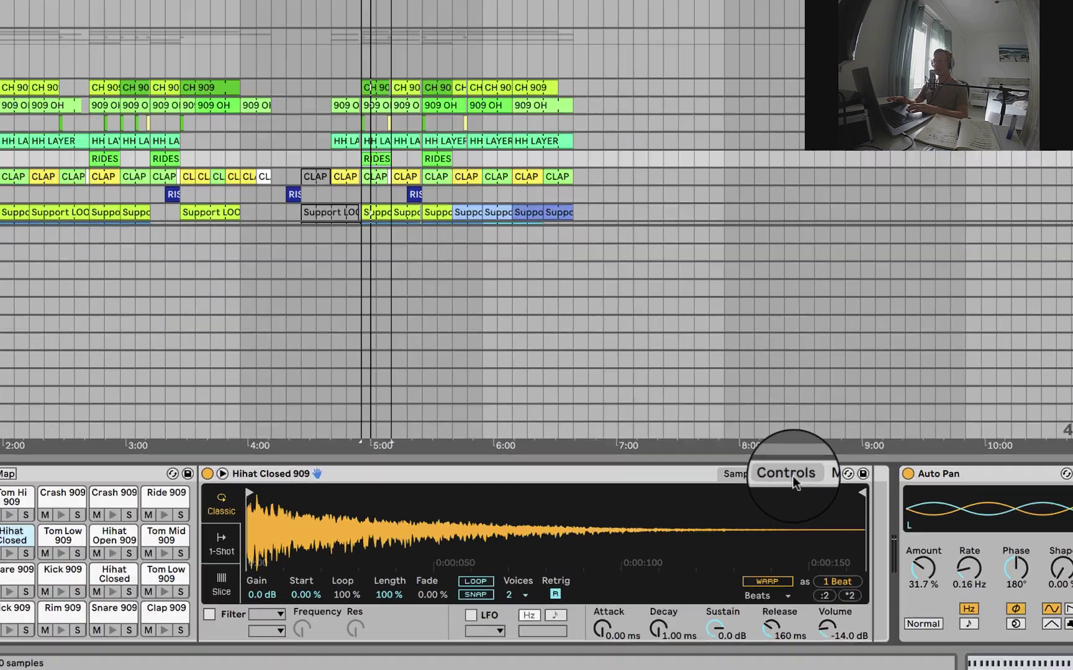
pyautogui.click(680, 534)
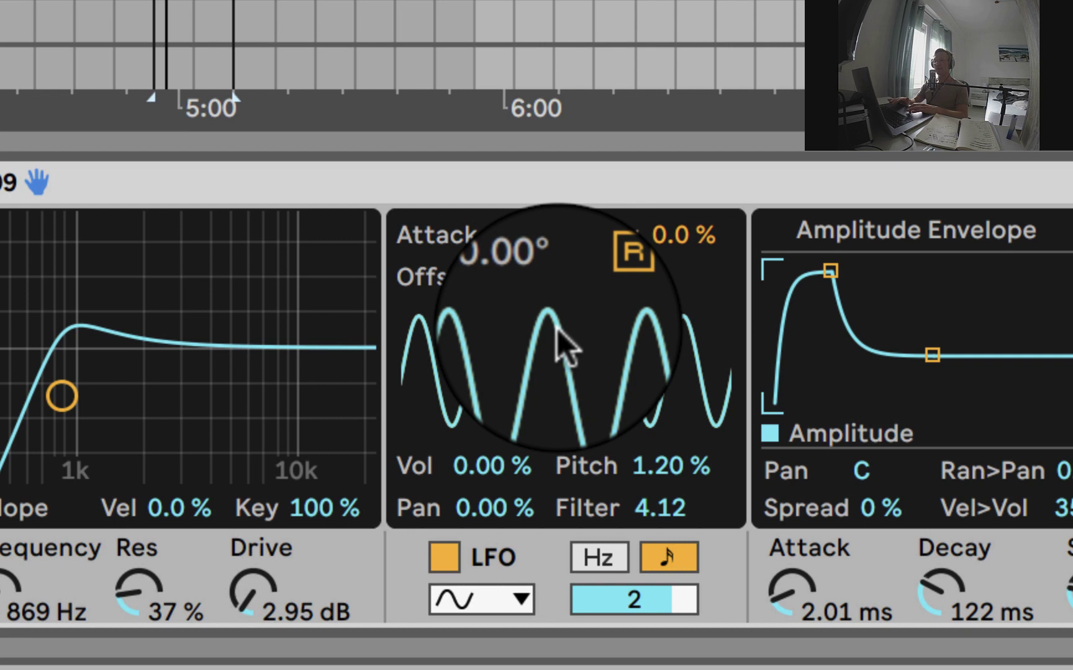
pyautogui.click(442, 557)
pyautogui.click(442, 557)
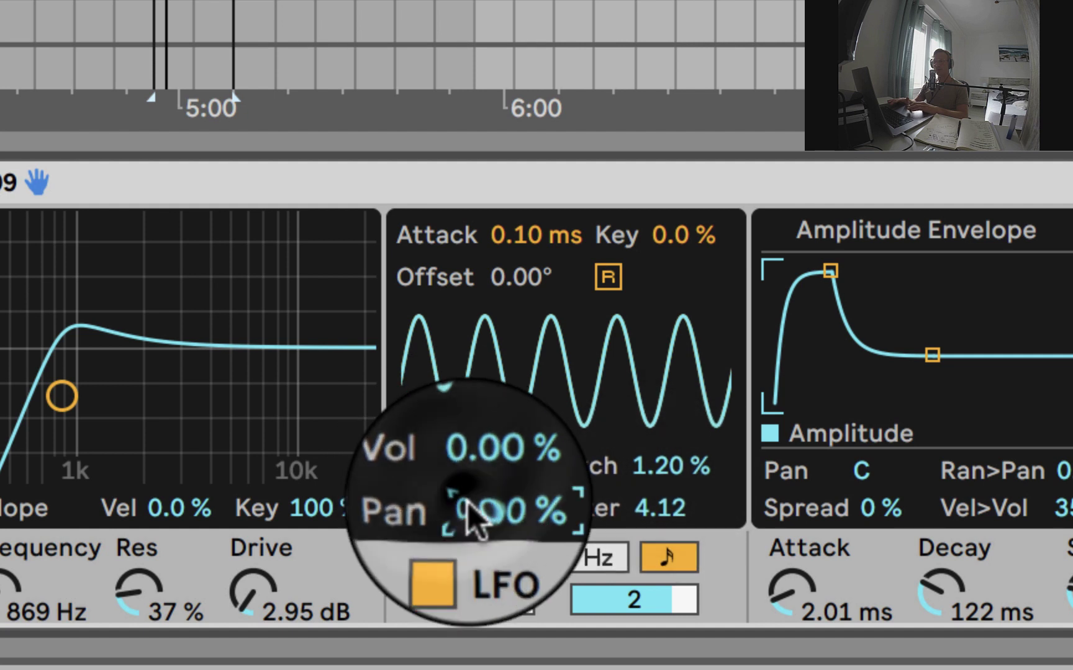
pyautogui.click(606, 287)
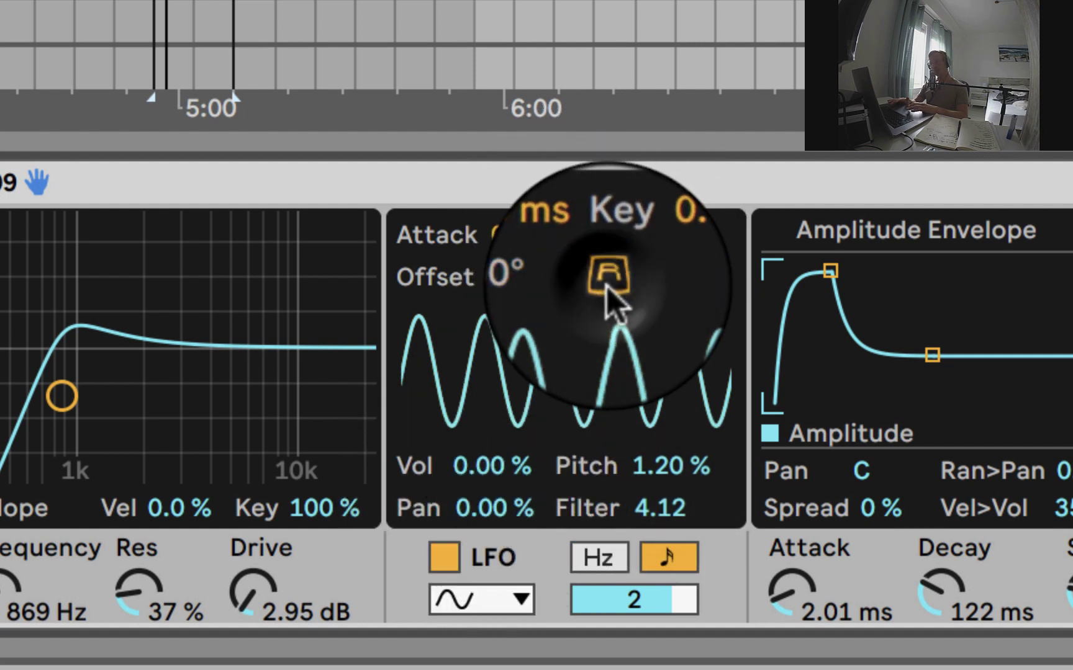
pyautogui.click(607, 286)
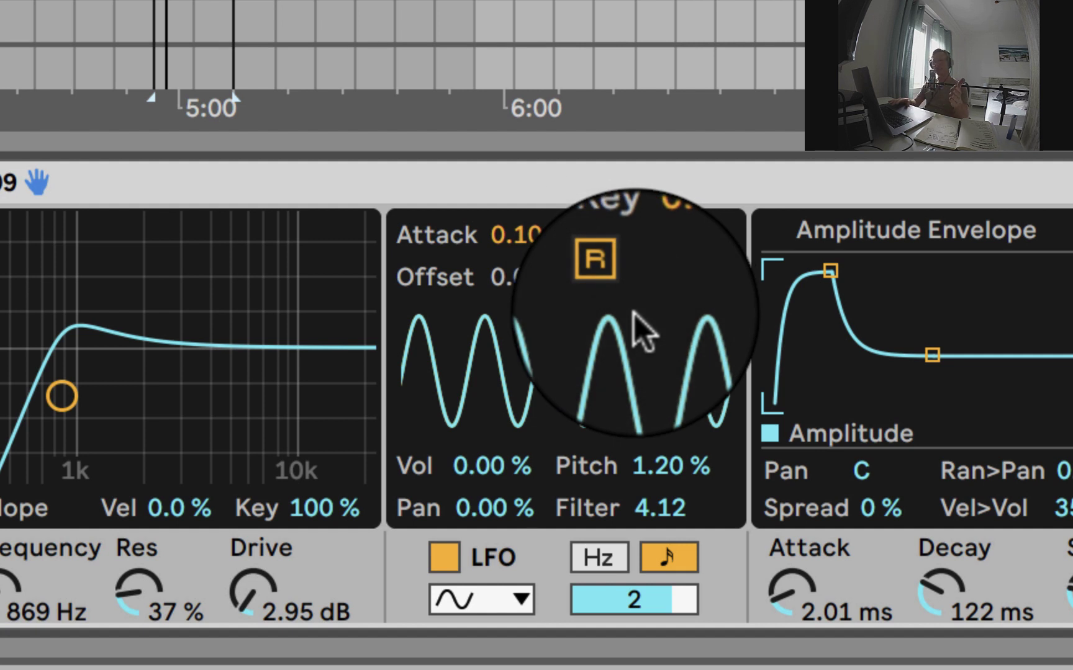
pyautogui.click(606, 285)
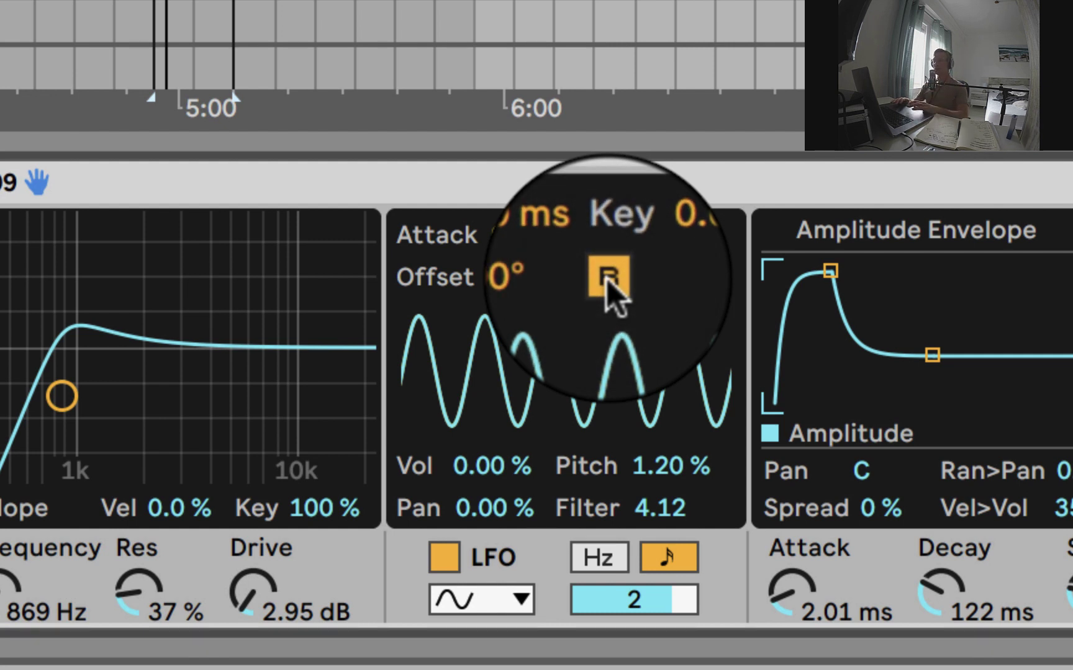
pyautogui.click(607, 279)
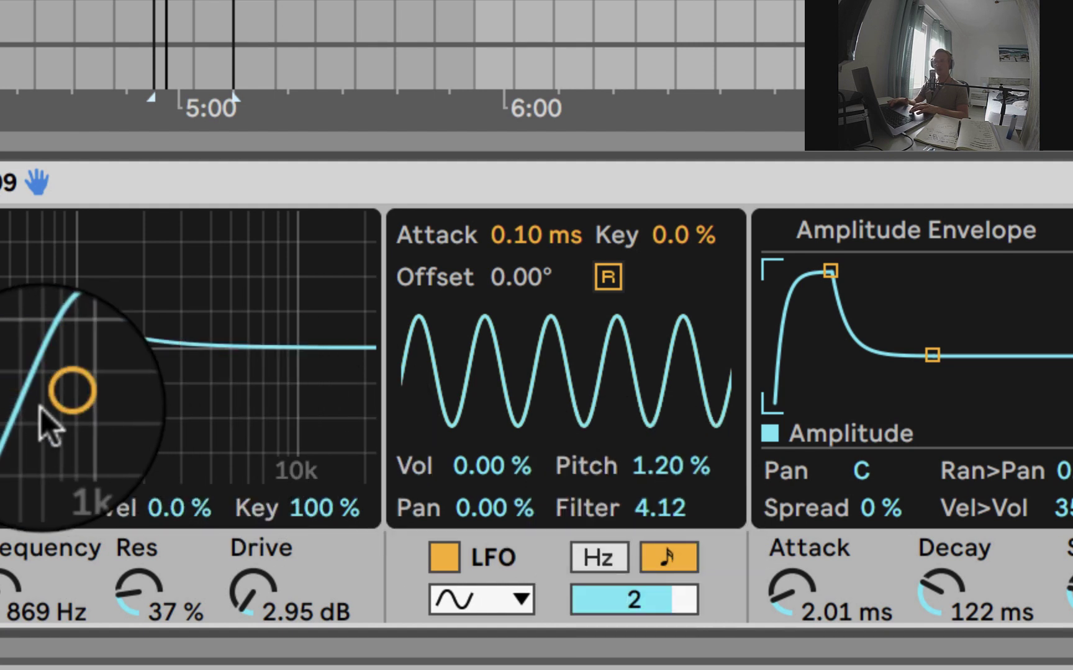
pyautogui.moveTo(614, 508); pyautogui.dragTo(614, 473)
pyautogui.moveTo(662, 508); pyautogui.dragTo(663, 512)
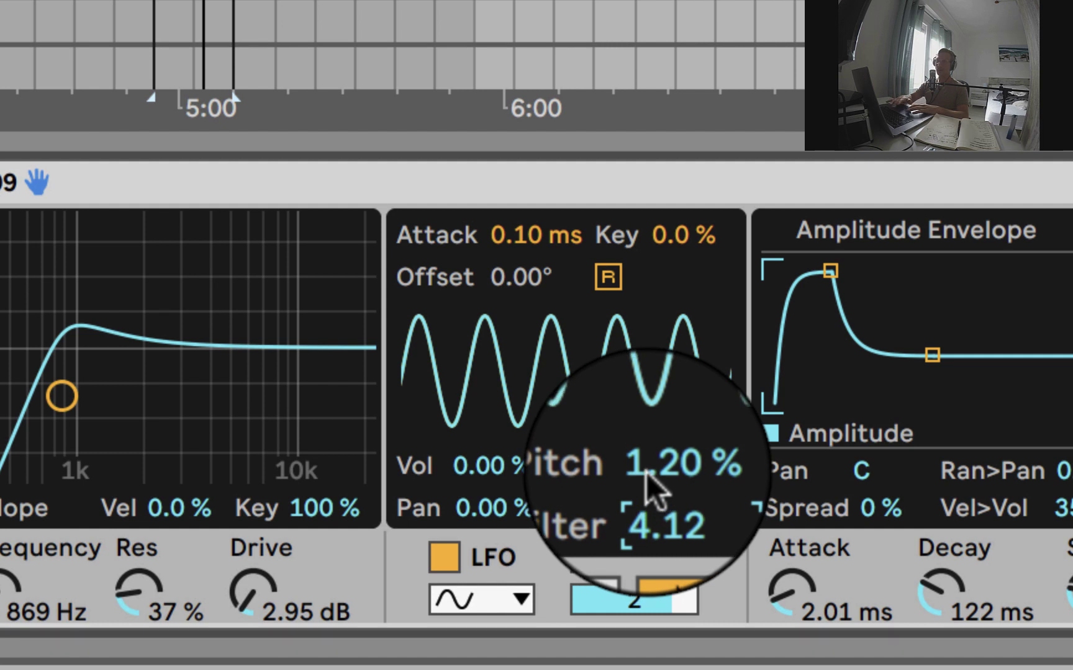
pyautogui.moveTo(646, 472)
pyautogui.mouseDown()
pyautogui.moveTo(646, 459)
pyautogui.moveTo(646, 473)
pyautogui.mouseUp()
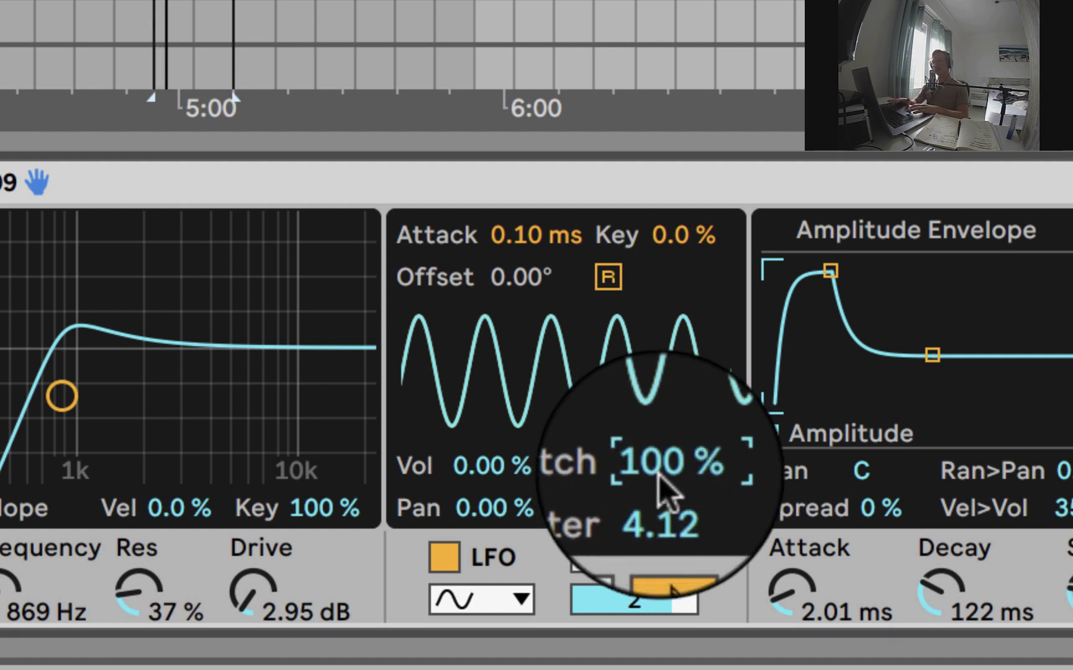
pyautogui.press('super+z')
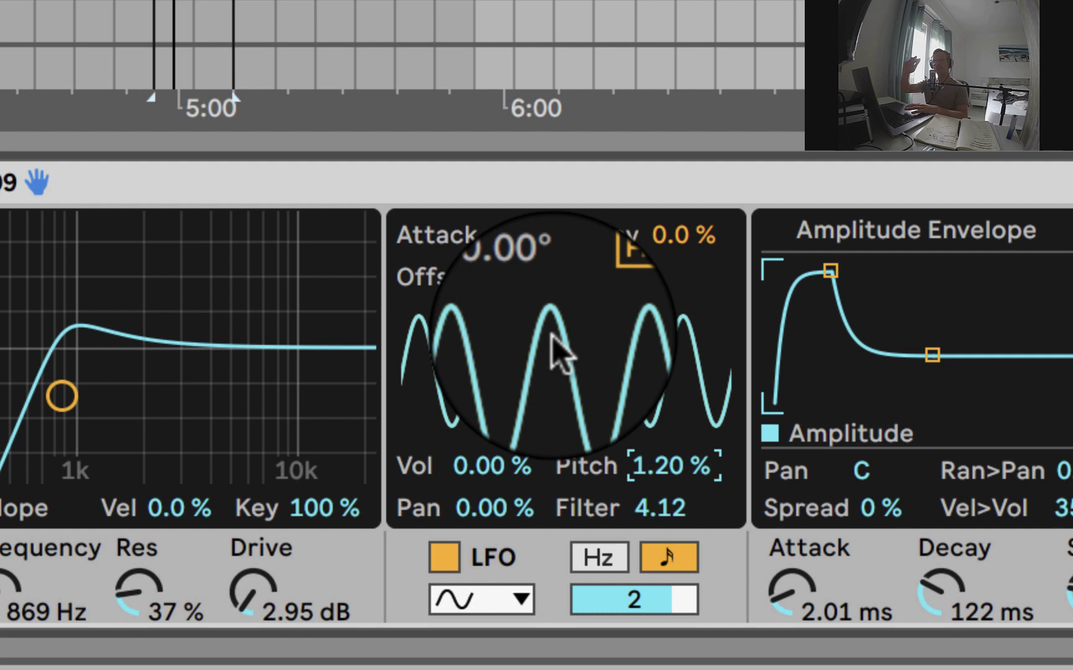
pyautogui.click(652, 496)
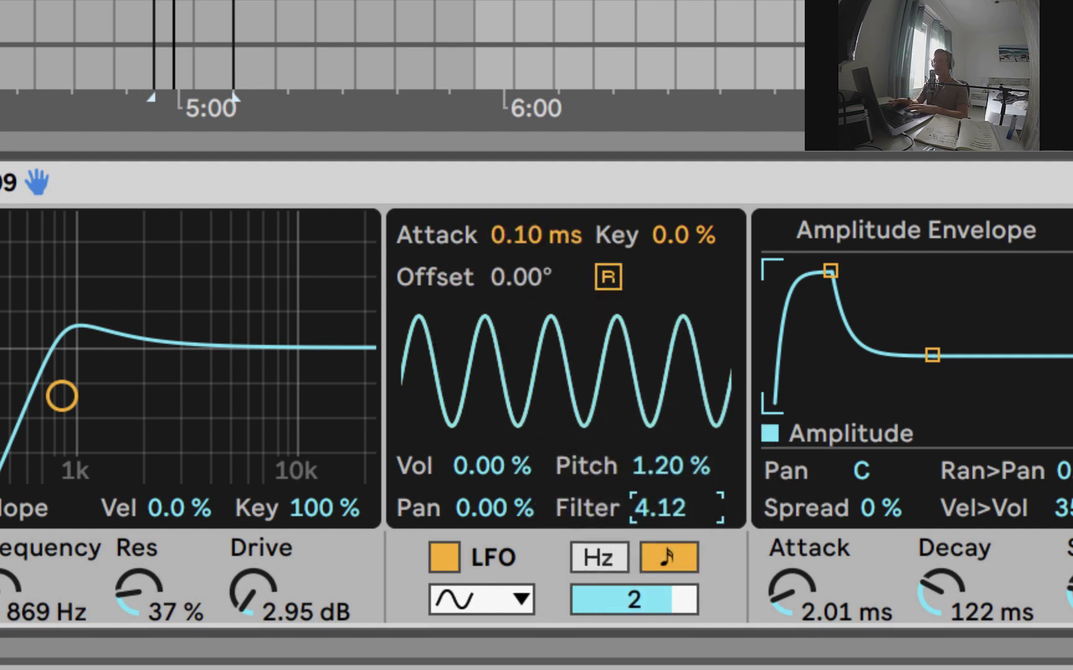
# Solo and select the RIDES track, then show the Ride 909 pad's LFO and filter controls
pyautogui.hscroll(-5, 536, 391)
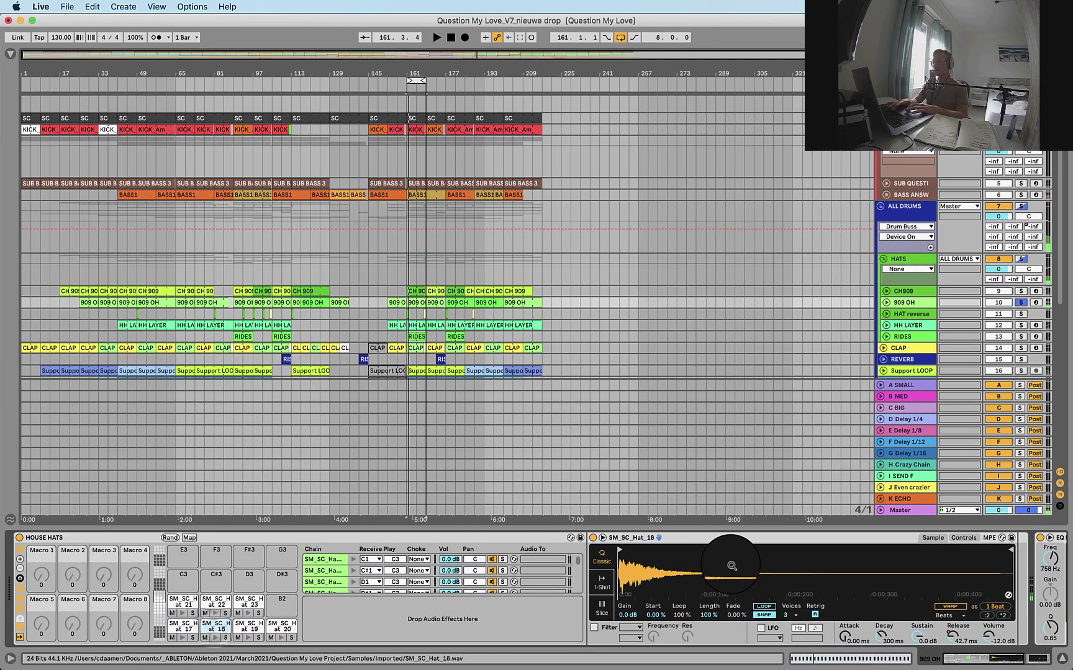
pyautogui.click(964, 537)
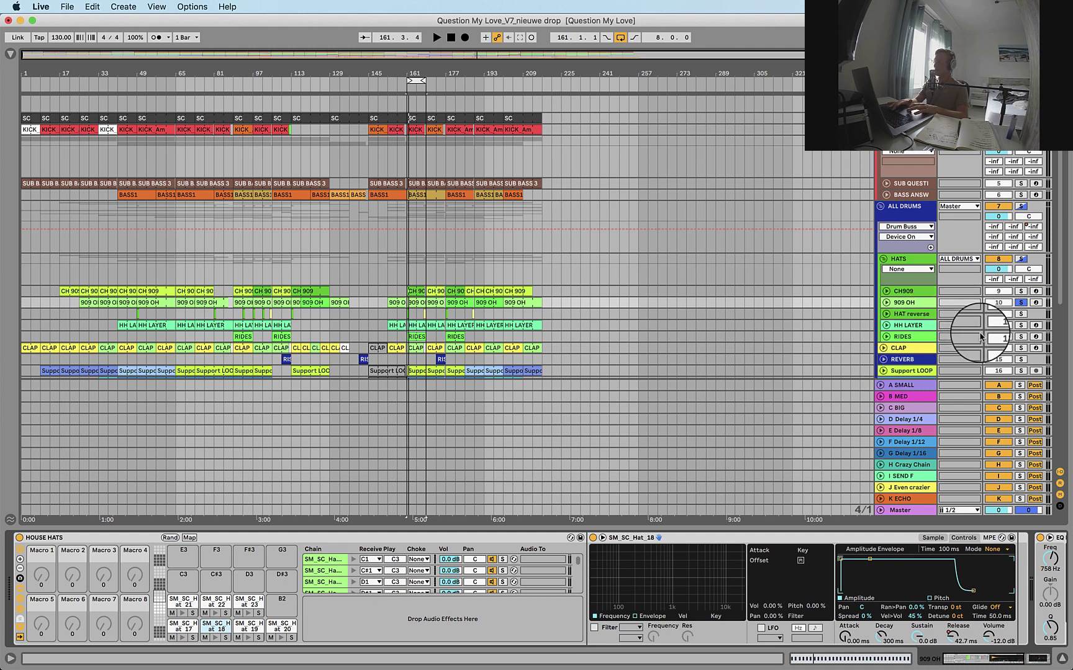
pyautogui.click(1020, 337)
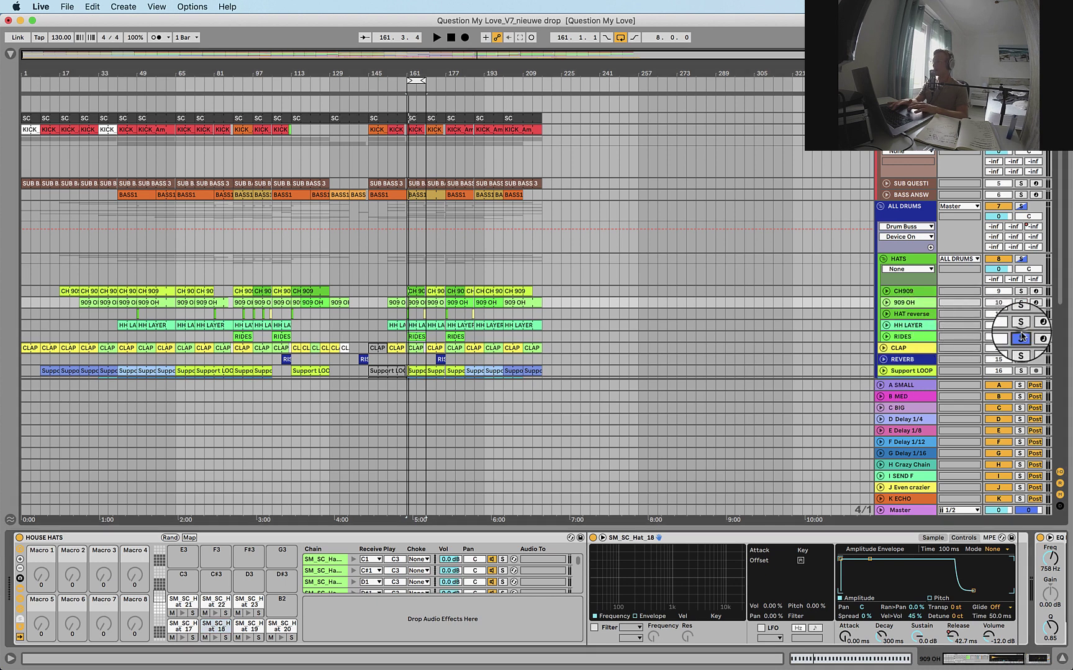
pyautogui.click(902, 338)
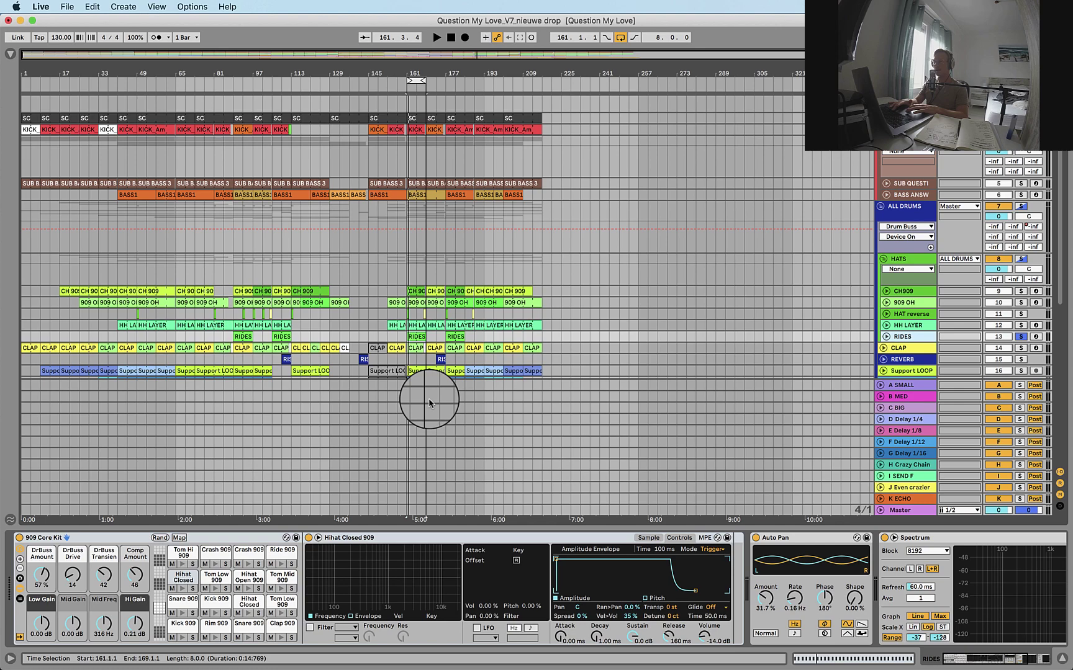
pyautogui.click(287, 552)
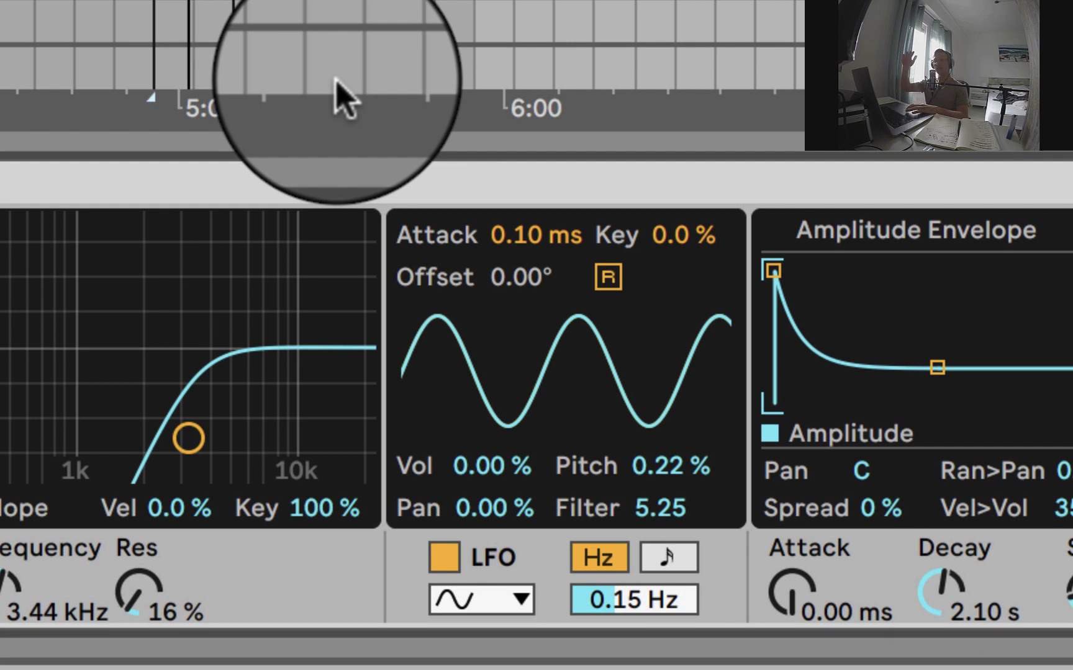
# Try a stronger Ride 909 LFO filter amount, then undo it back to 5.25
pyautogui.moveTo(659, 507)
pyautogui.mouseDown()
pyautogui.moveTo(660, 494)
pyautogui.moveTo(652, 521)
pyautogui.mouseUp()
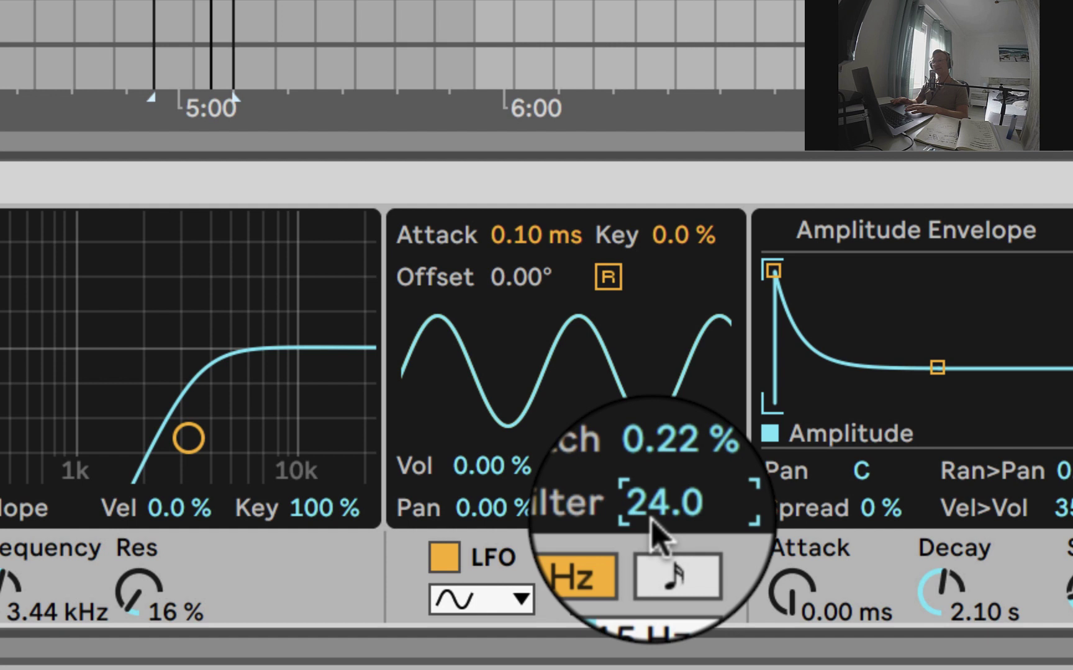
pyautogui.press('super+z')
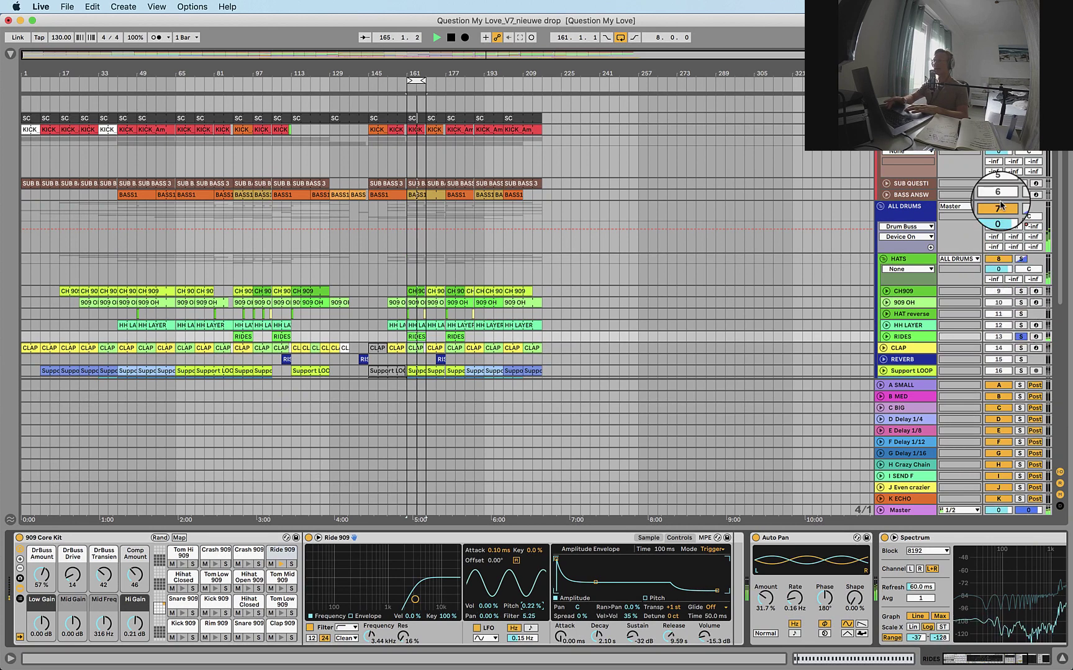
# Stop playback and briefly audition the HH LAYER hats with their sampler controls shown
pyautogui.scroll(2, 998, 186)
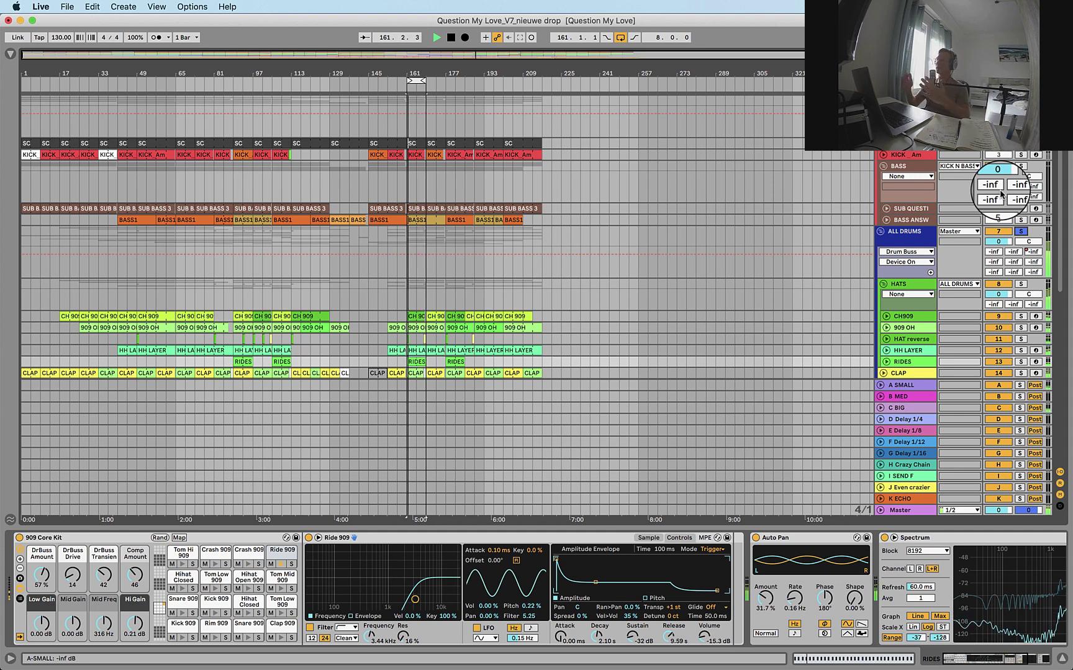
pyautogui.press('space')
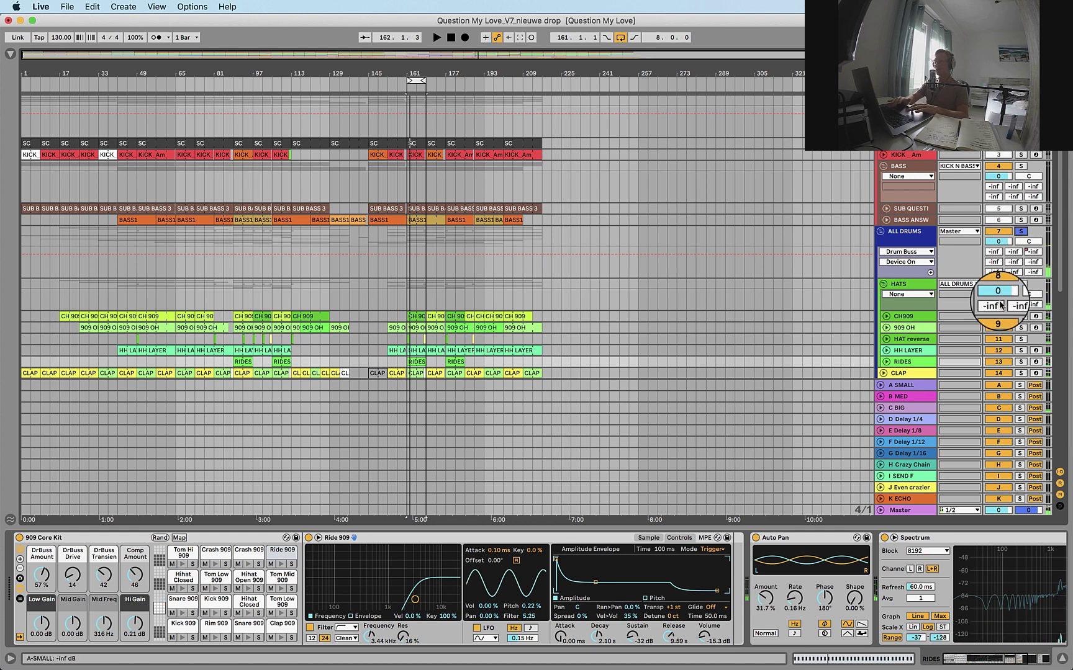
pyautogui.click(1018, 238)
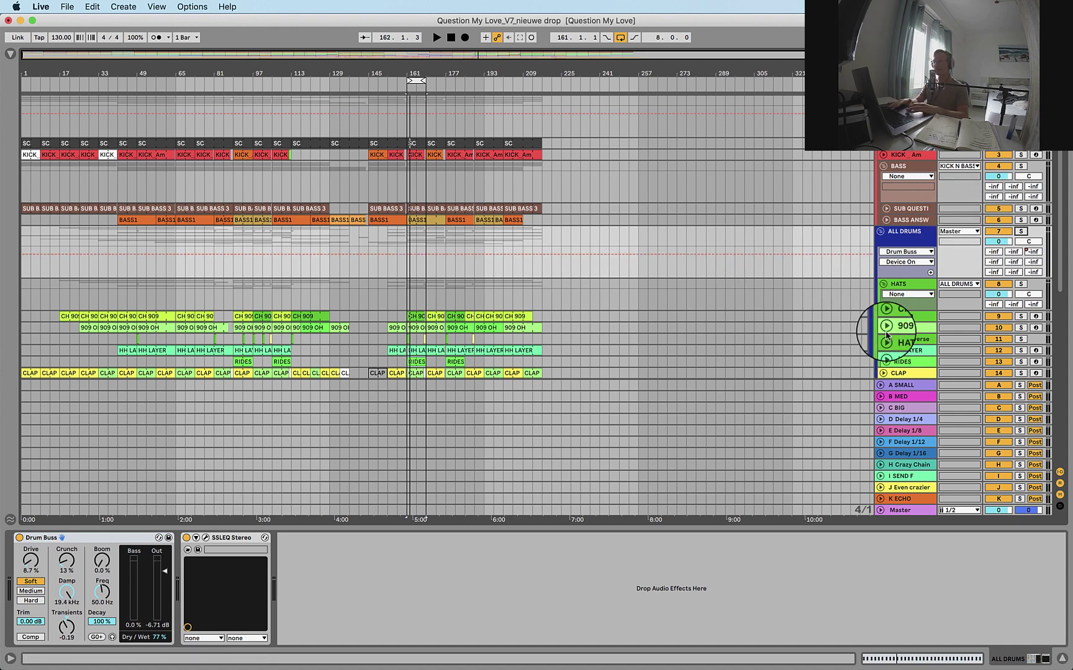
pyautogui.click(908, 349)
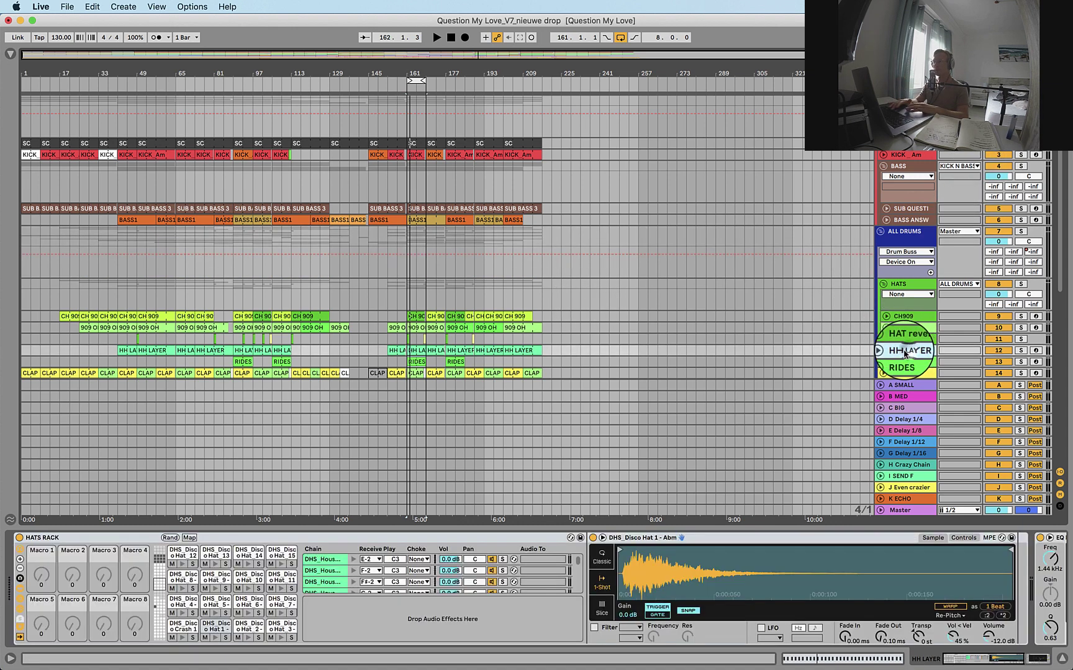
pyautogui.click(963, 539)
pyautogui.press('space')
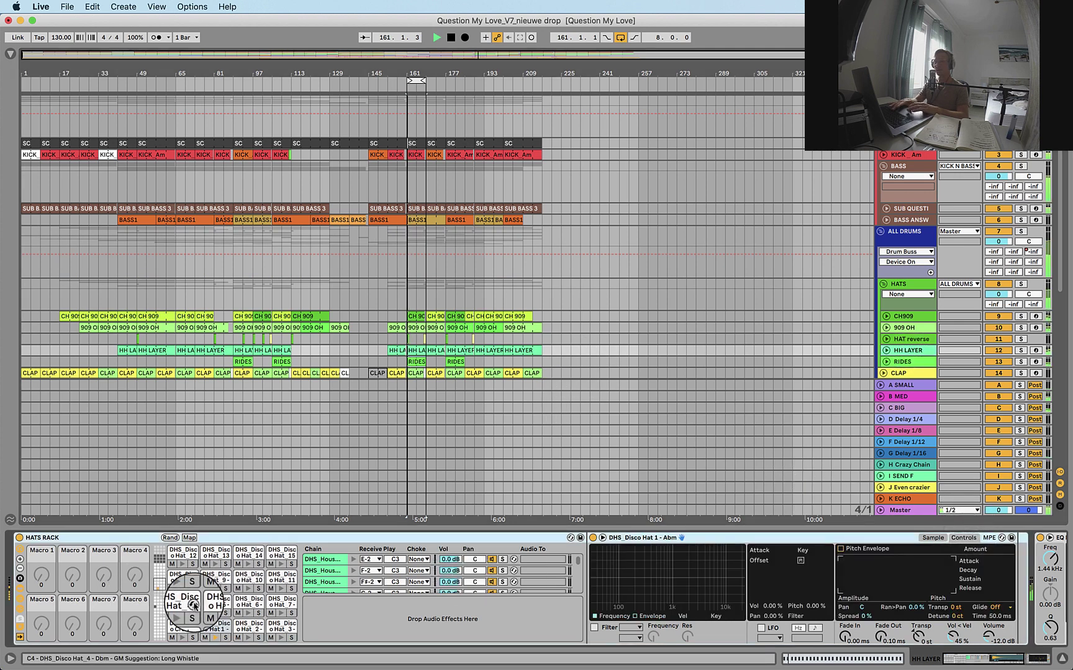
pyautogui.press('space')
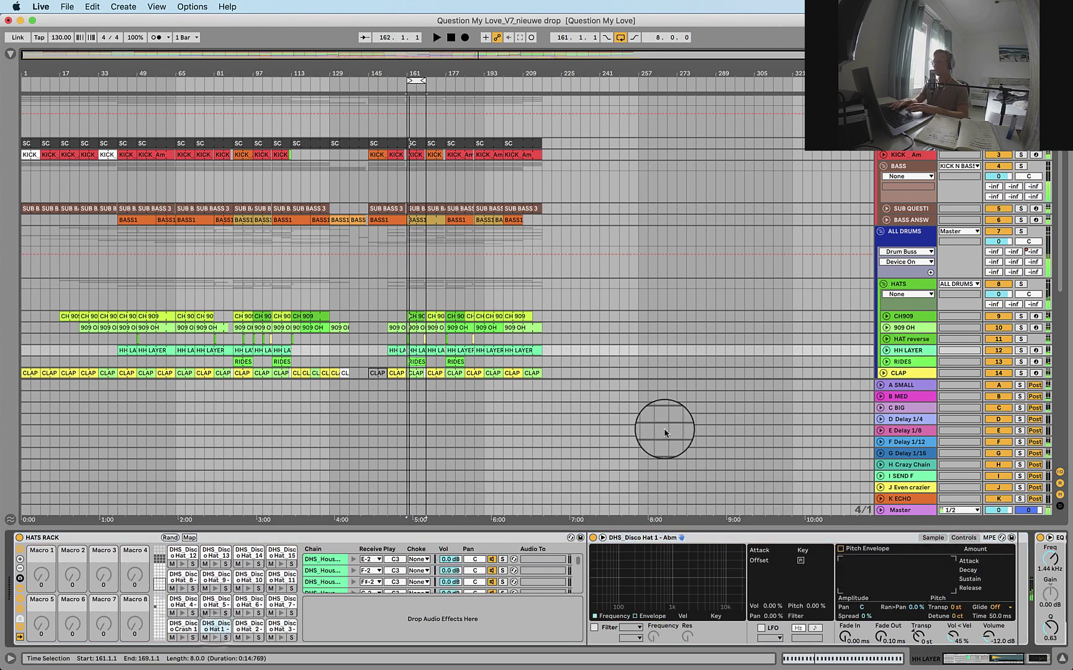
# Solo the RIDES and CH909 tracks and play them together, then stop
pyautogui.click(901, 316)
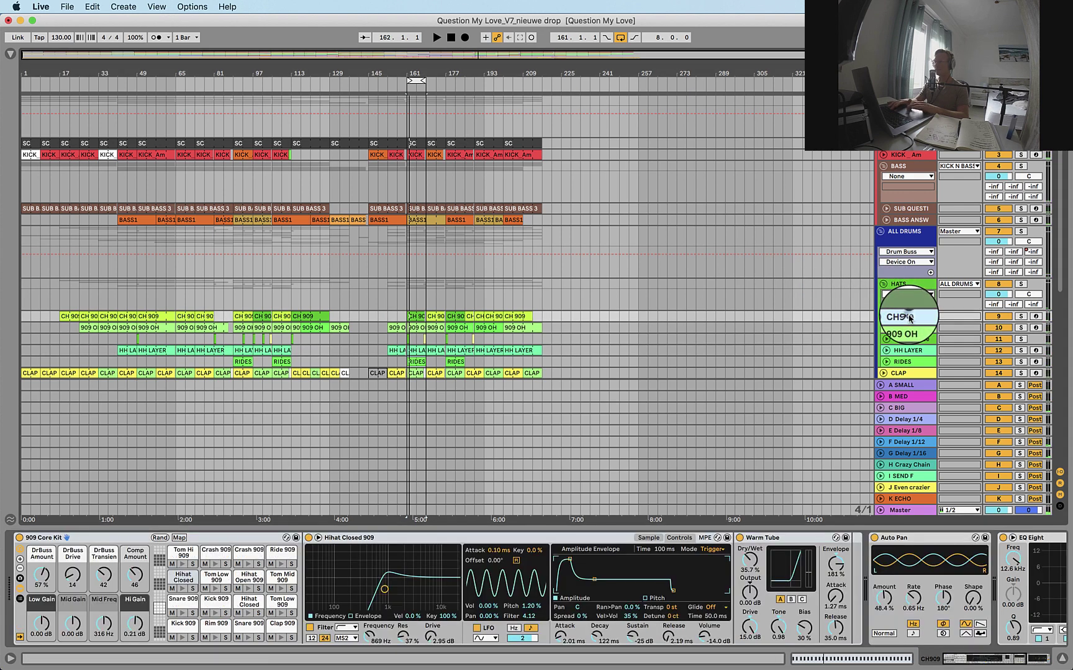
pyautogui.click(907, 362)
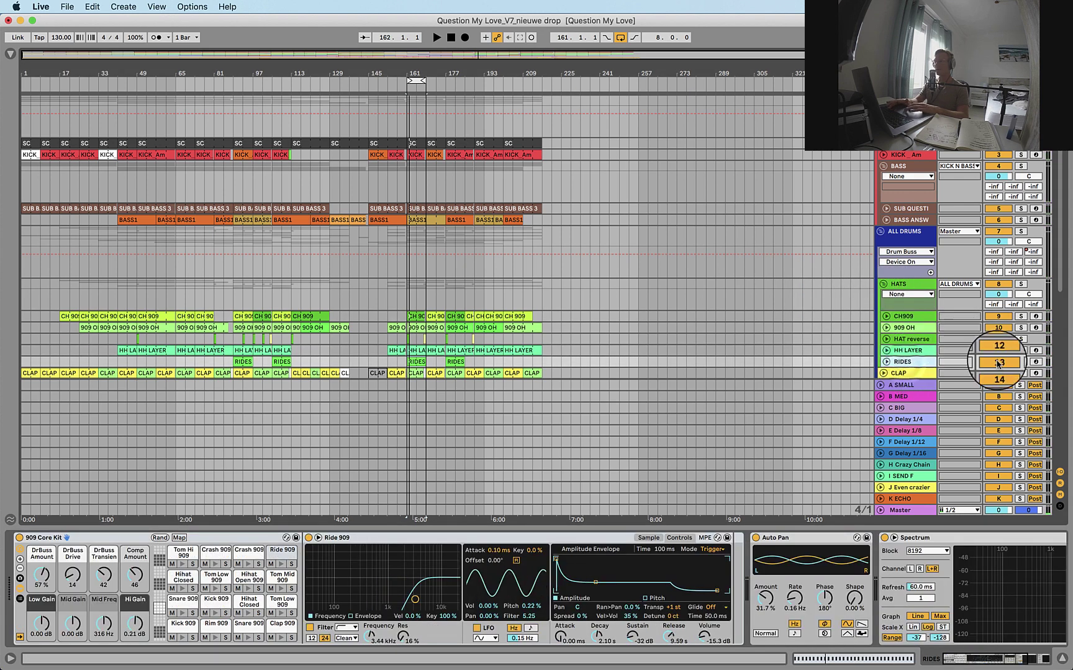
pyautogui.click(1021, 363)
pyautogui.click(1022, 316)
pyautogui.press('space')
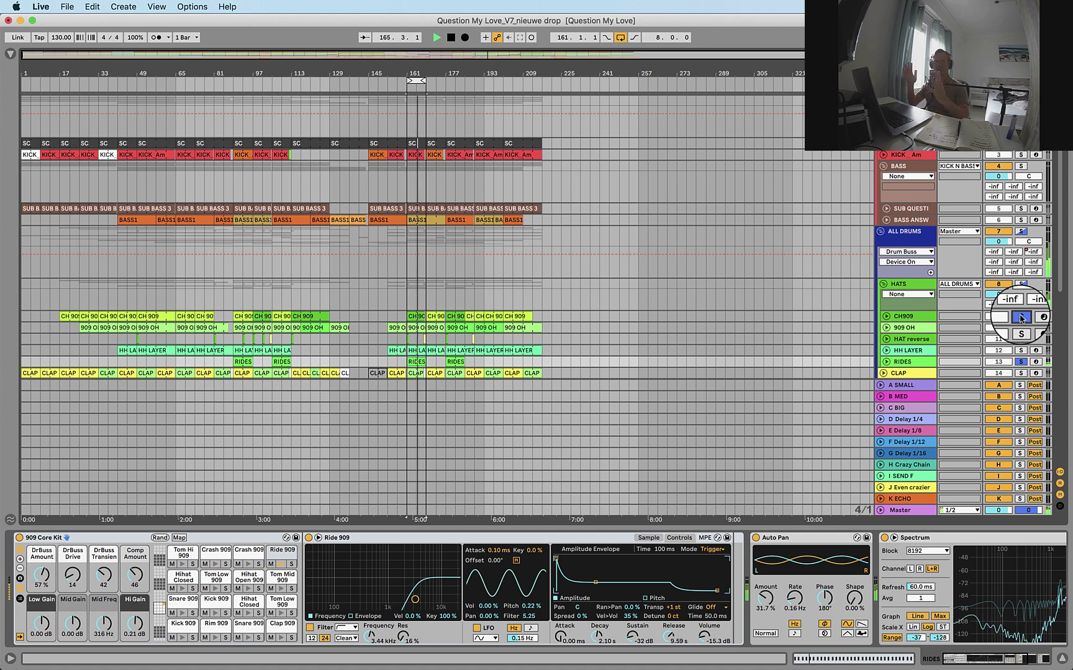
pyautogui.press('space')
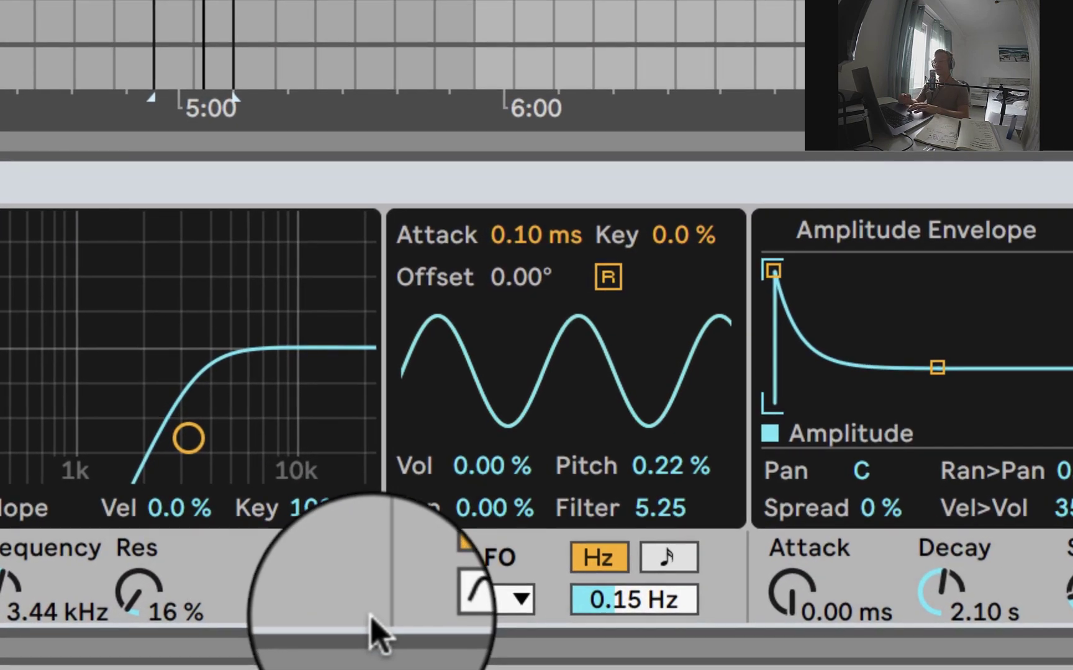
# Turn off the Ride 909 LFO's retrigger so it runs freely
pyautogui.click(443, 557)
pyautogui.click(442, 557)
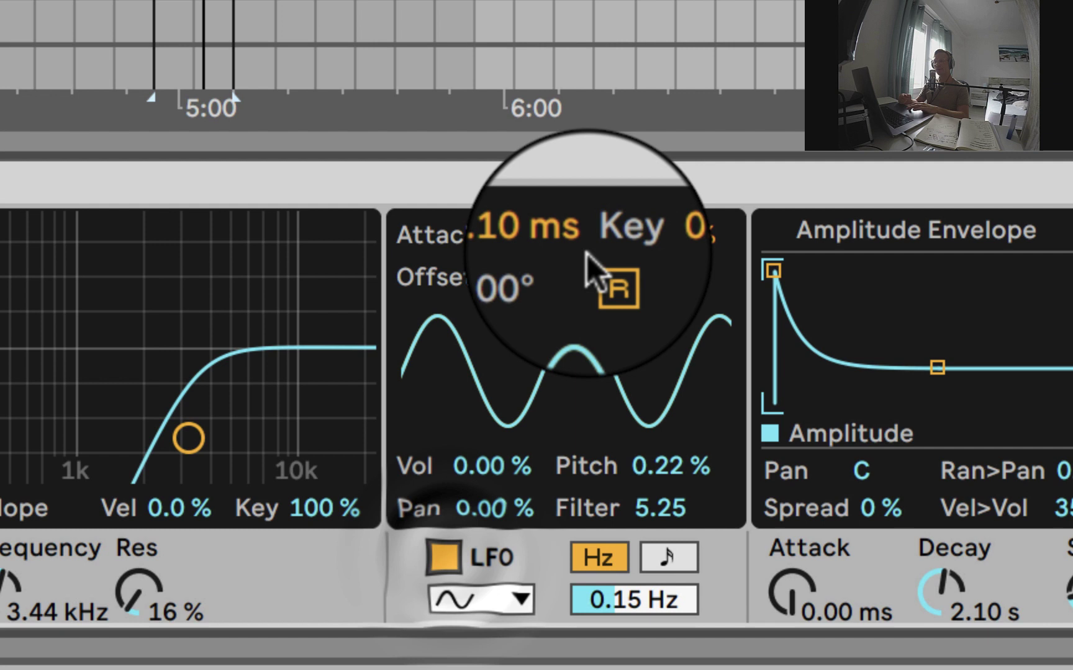
pyautogui.click(608, 277)
pyautogui.click(609, 278)
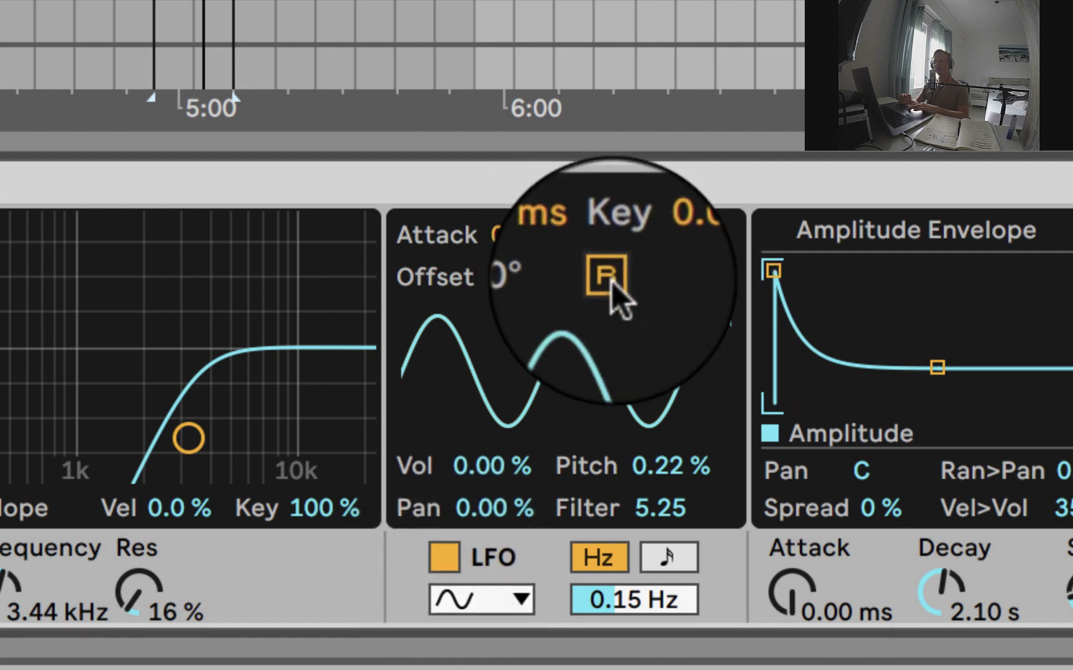
# Sync the ride LFO rate to the song tempo and set it to 3
pyautogui.moveTo(599, 600)
pyautogui.mouseDown()
pyautogui.moveTo(599, 629)
pyautogui.moveTo(599, 580)
pyautogui.moveTo(606, 618)
pyautogui.moveTo(605, 604)
pyautogui.mouseUp()
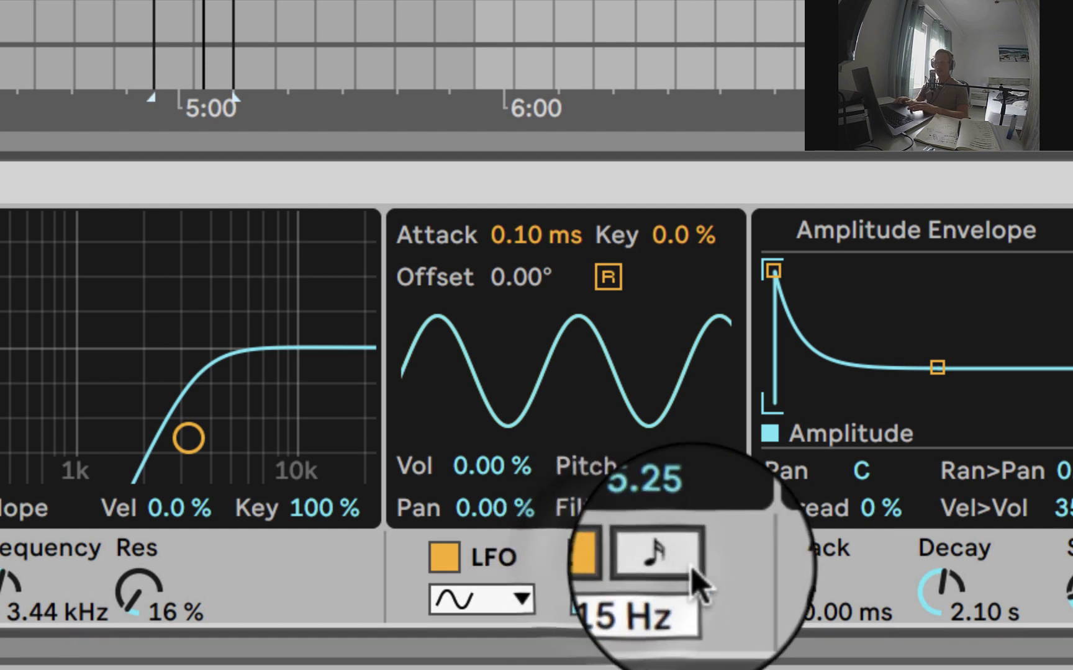
pyautogui.click(668, 576)
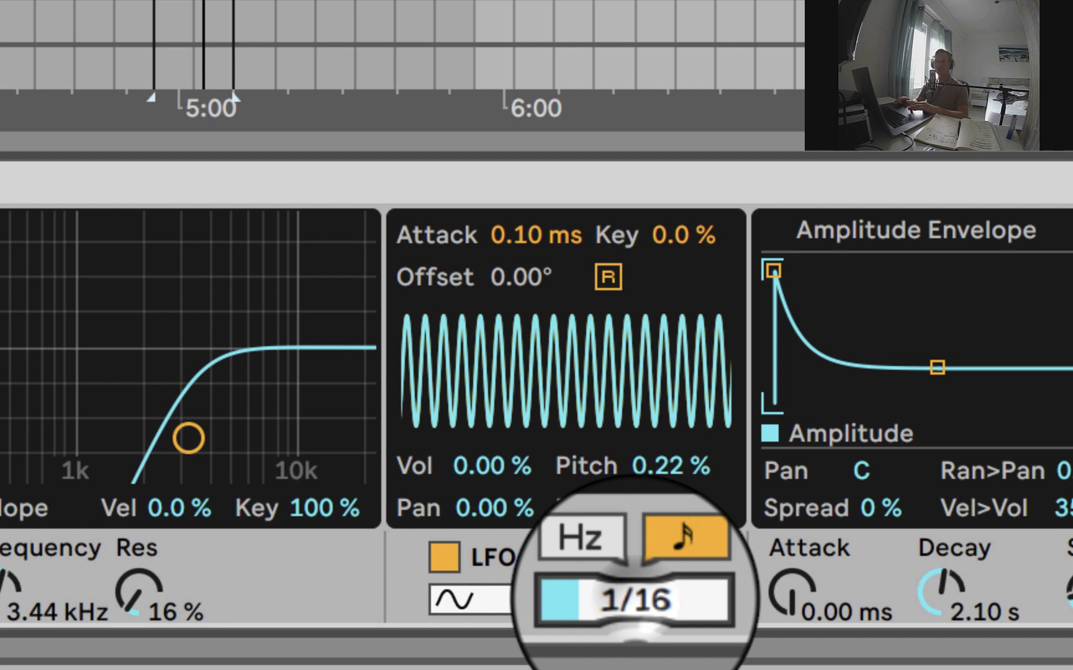
pyautogui.moveTo(640, 612); pyautogui.dragTo(649, 649)
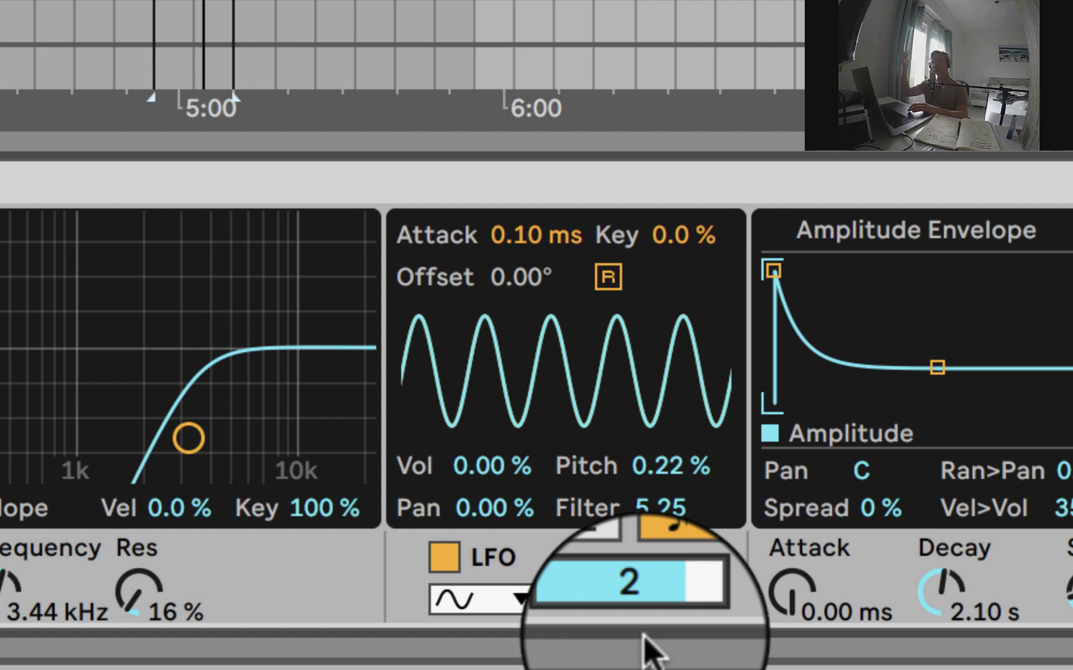
pyautogui.moveTo(659, 642); pyautogui.dragTo(692, 649)
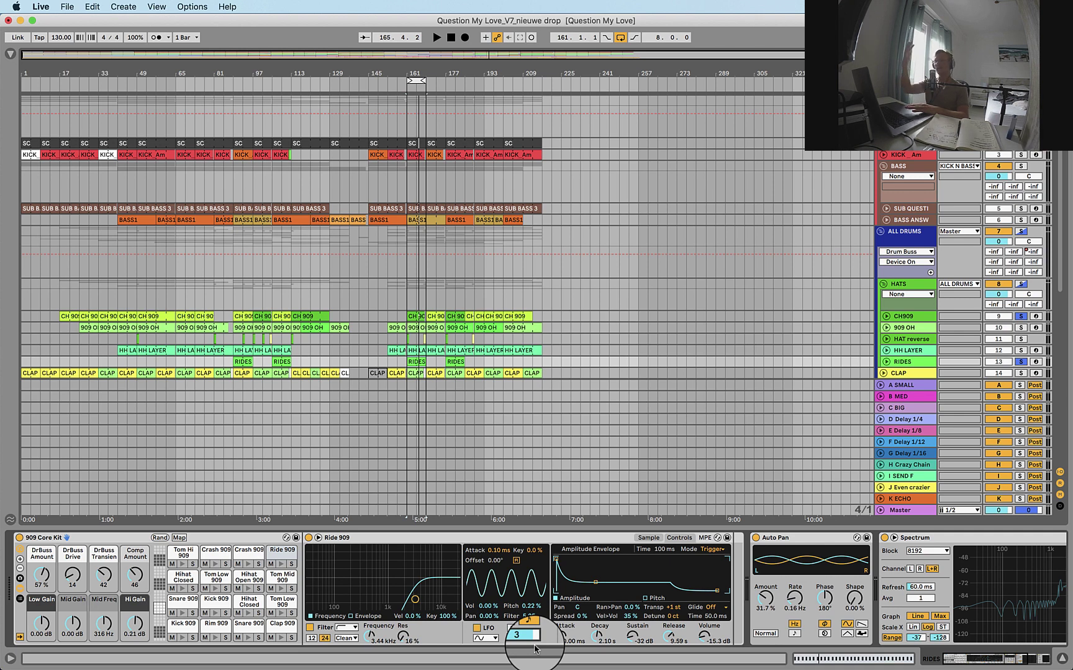
# Switch the Ride 909 LFO back to a free 0.15 Hz rate and clear all track solos
pyautogui.click(516, 639)
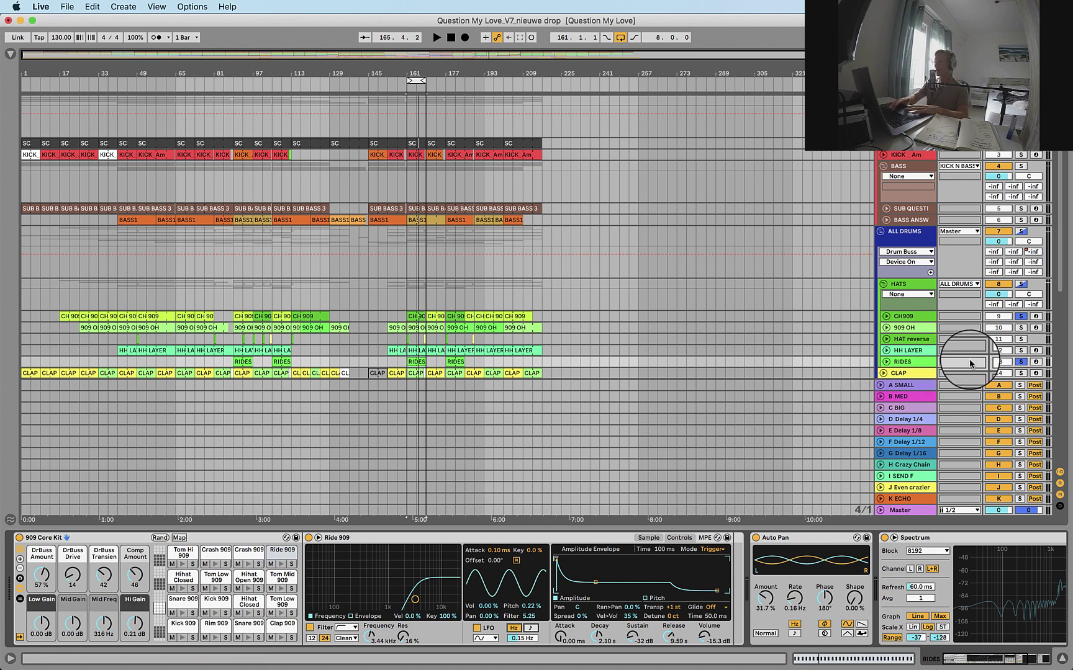
pyautogui.click(1020, 362)
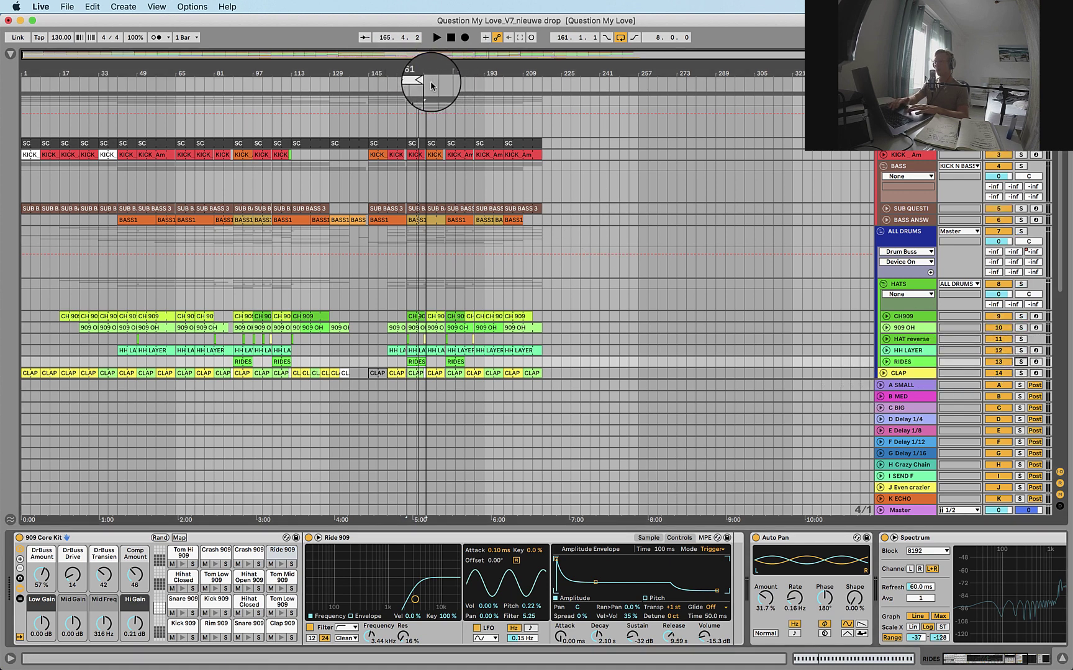
# Set the loop to bars 105–193 and start playback from around bar 108
pyautogui.moveTo(424, 81); pyautogui.dragTo(483, 80)
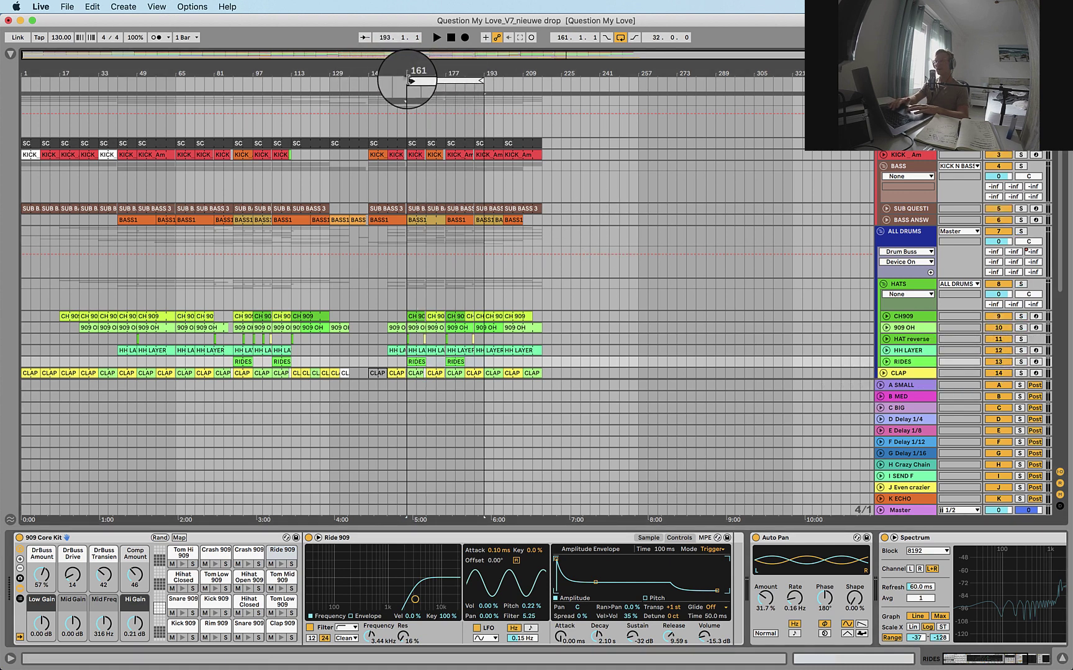
pyautogui.moveTo(407, 79); pyautogui.dragTo(271, 83)
pyautogui.scroll(-5, 294, 124)
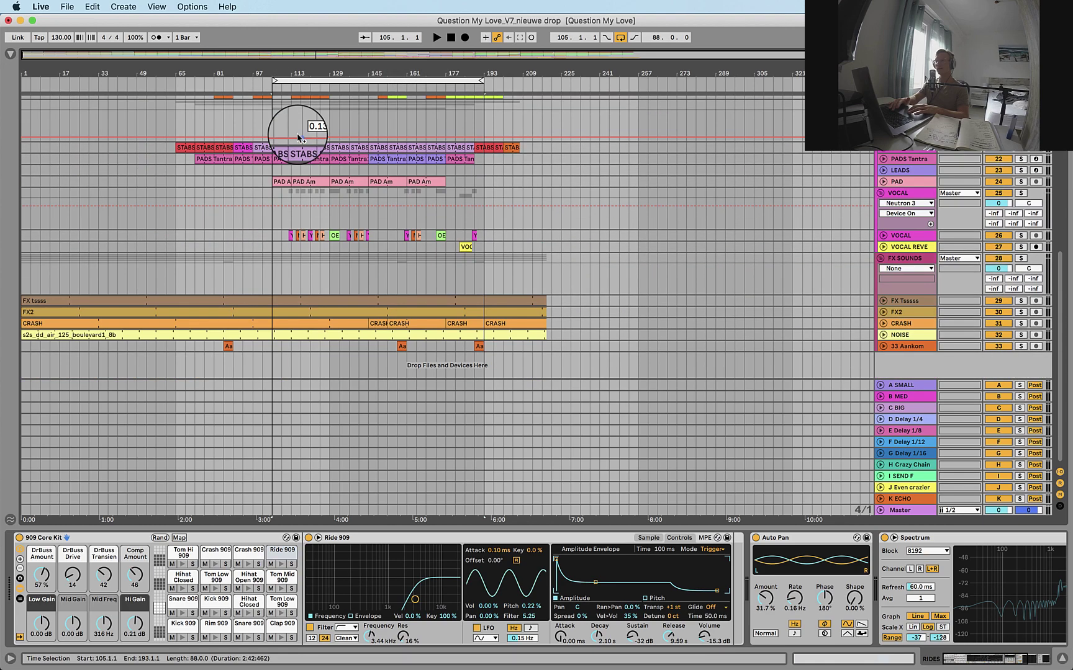
pyautogui.scroll(5, 295, 120)
pyautogui.click(278, 85)
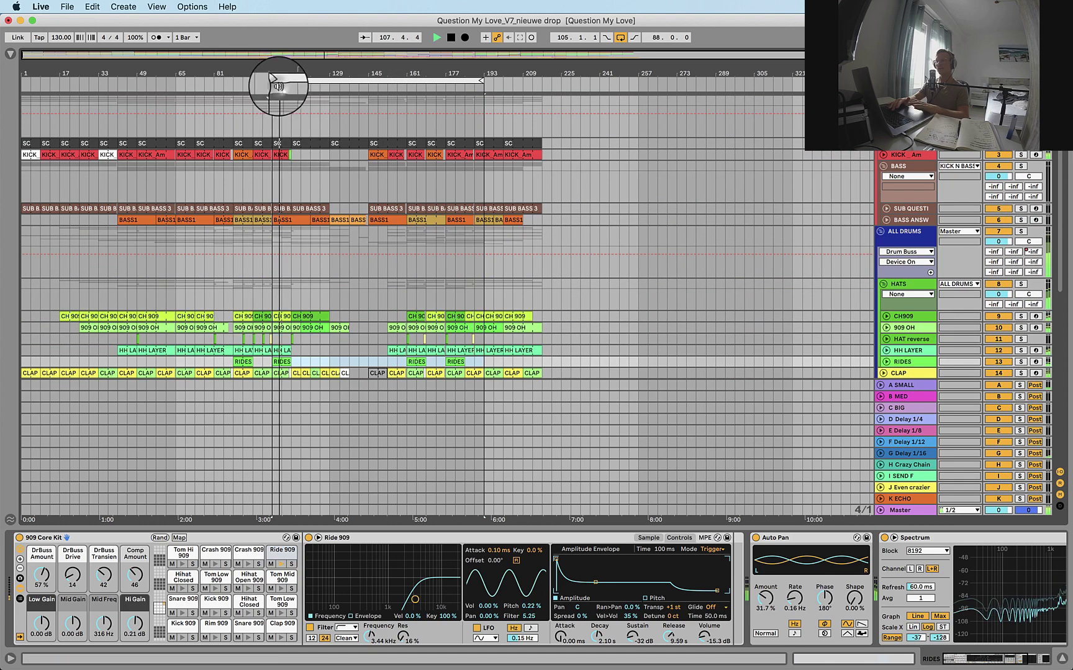
pyautogui.scroll(-5, 410, 210)
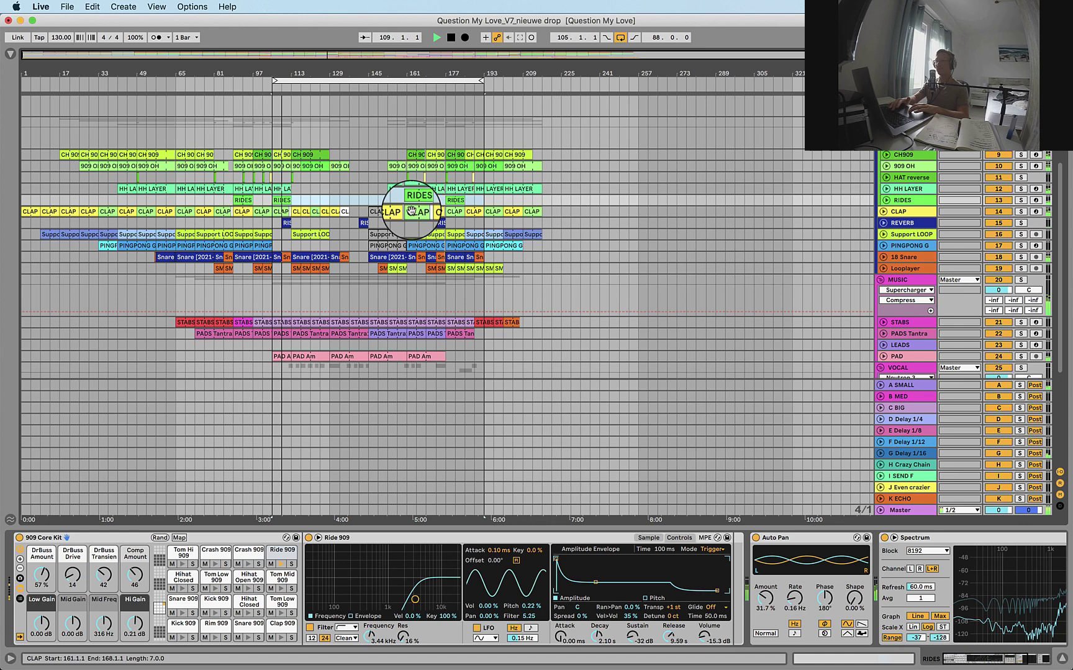
pyautogui.scroll(-5, 406, 248)
pyautogui.scroll(6, 404, 264)
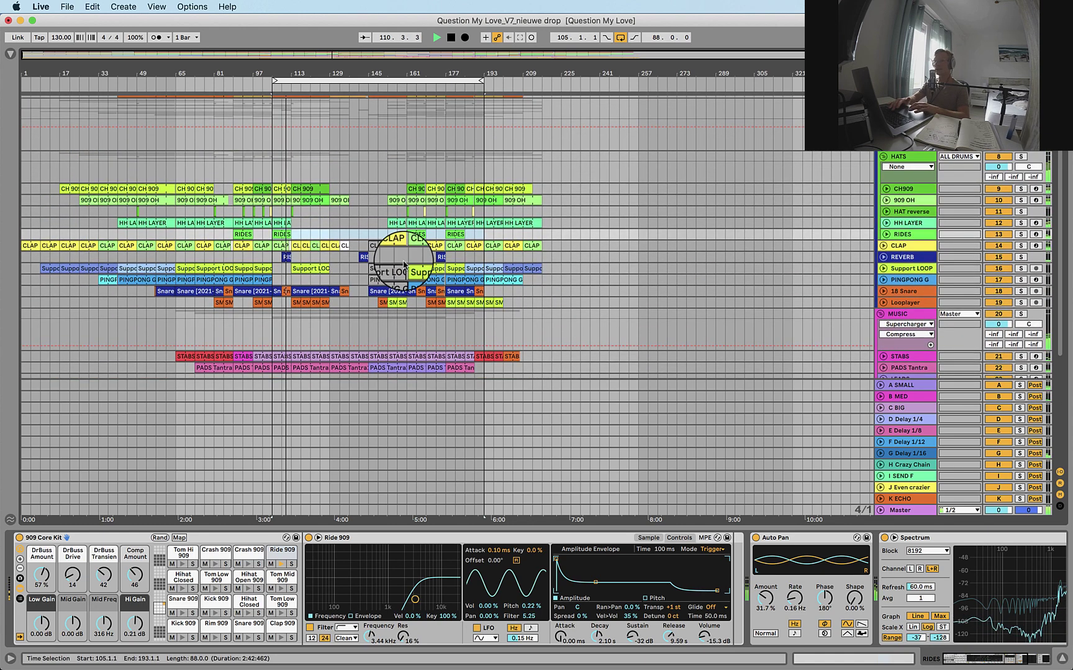
pyautogui.scroll(-3, 404, 264)
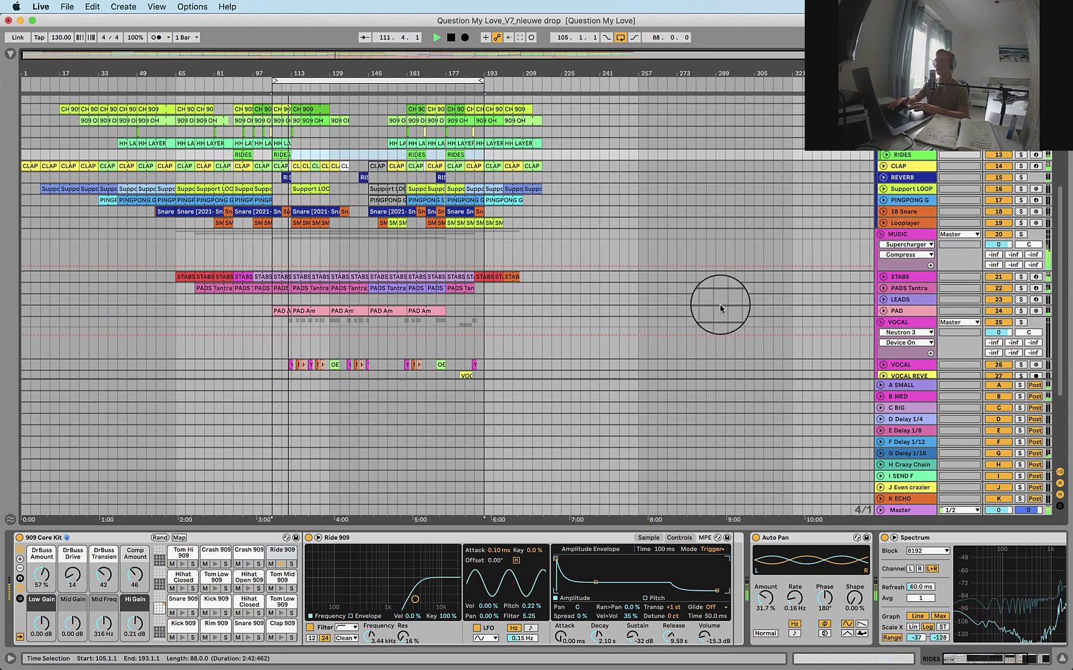
pyautogui.scroll(-2, 891, 355)
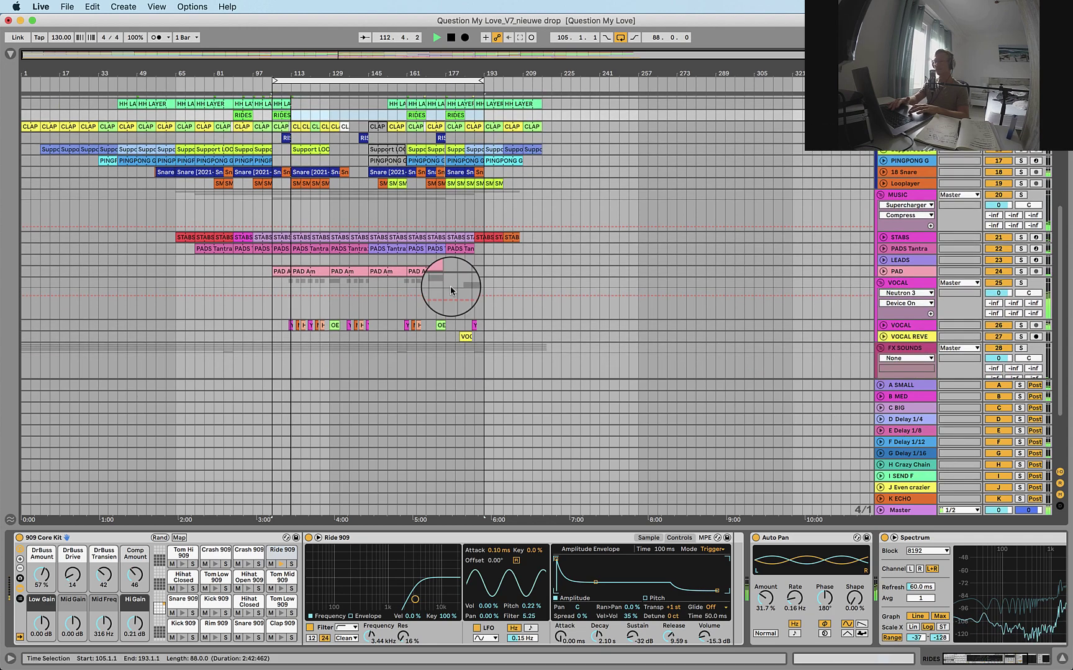
pyautogui.scroll(4, 304, 227)
pyautogui.scroll(-3, 305, 228)
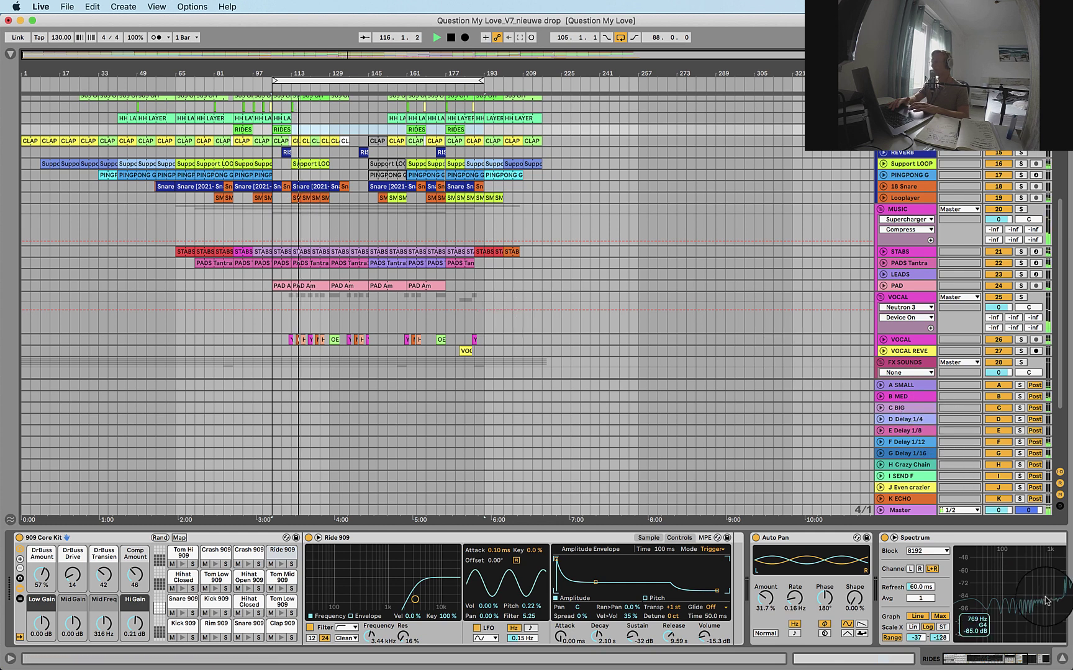
# Hide the Detail View, unfold the FX SOUNDS group, and stop playback
pyautogui.hotkey('ctrl', 'alt', 'l')
pyautogui.click(701, 385)
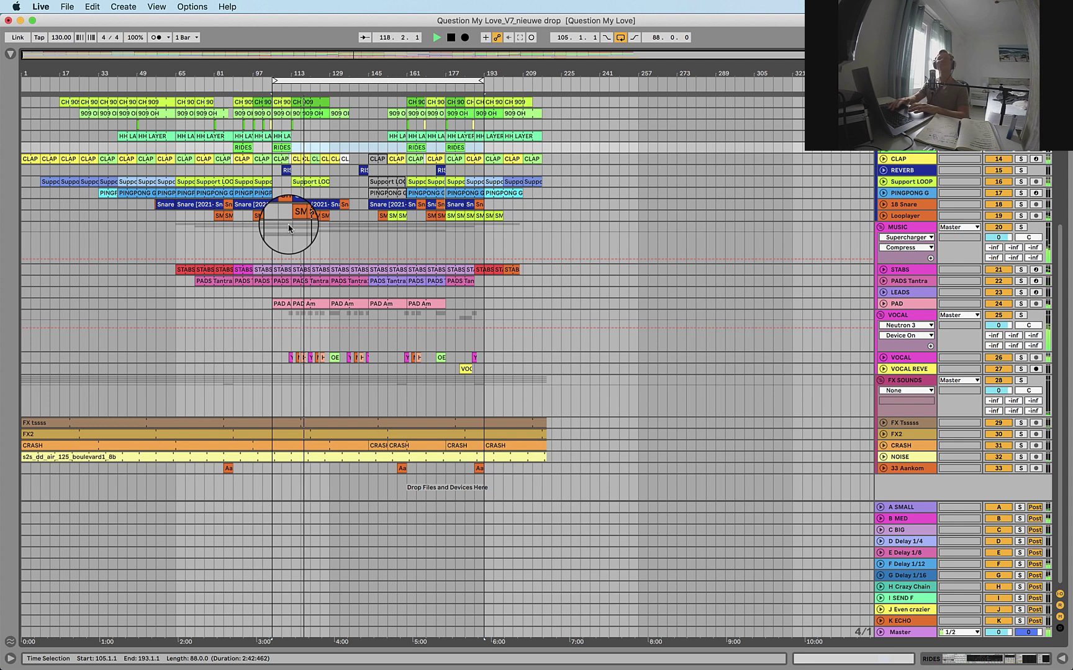
pyautogui.press('space')
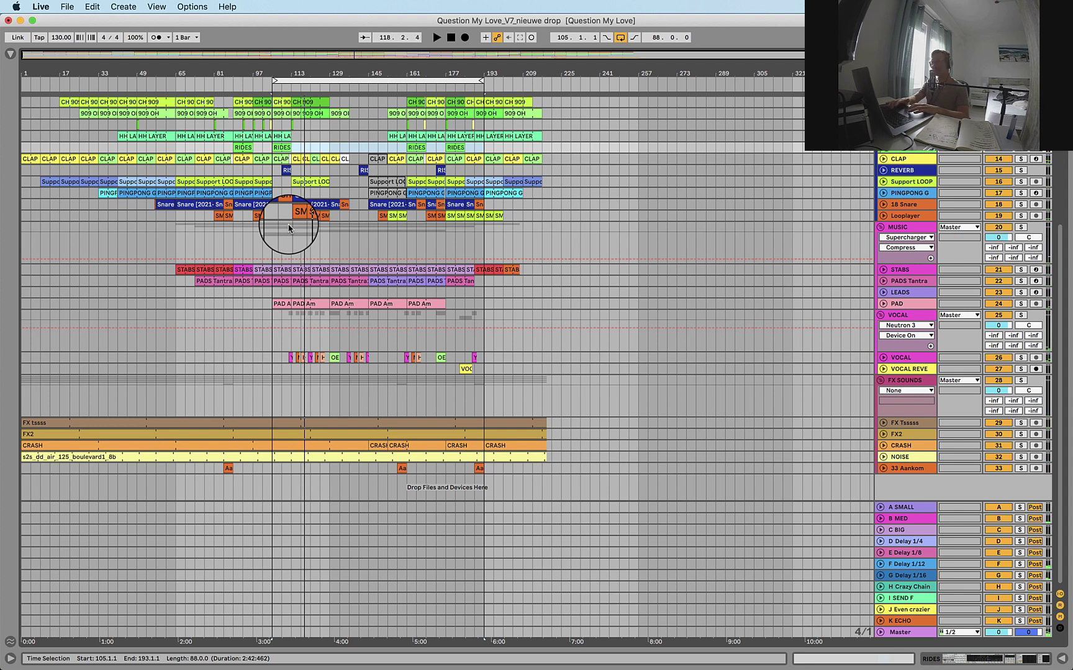
pyautogui.click(111, 112)
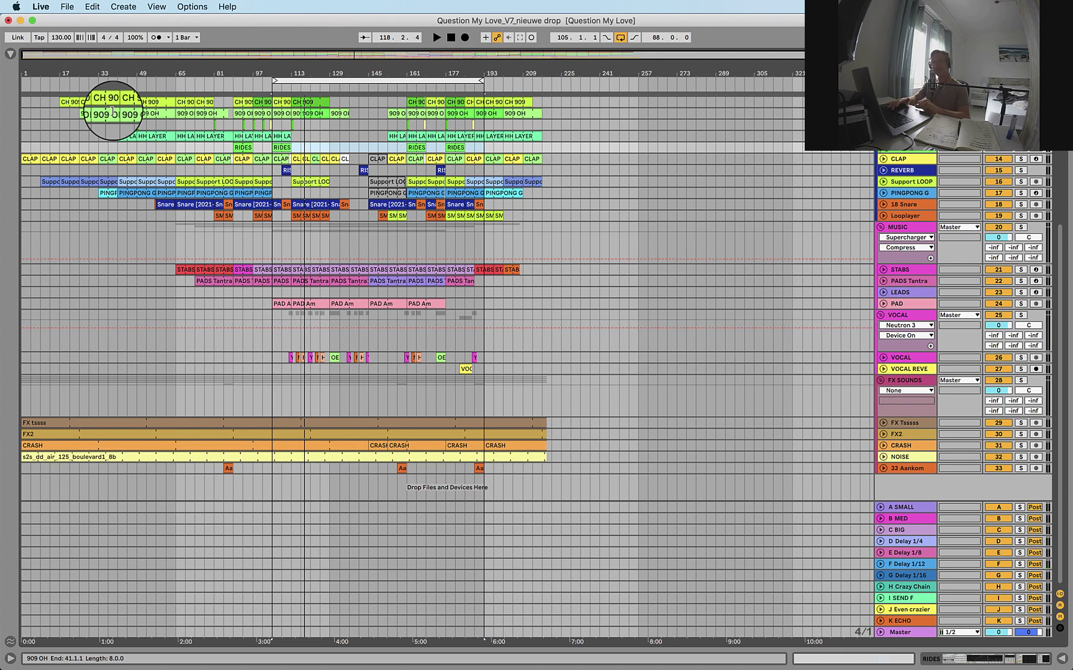
pyautogui.click(170, 161)
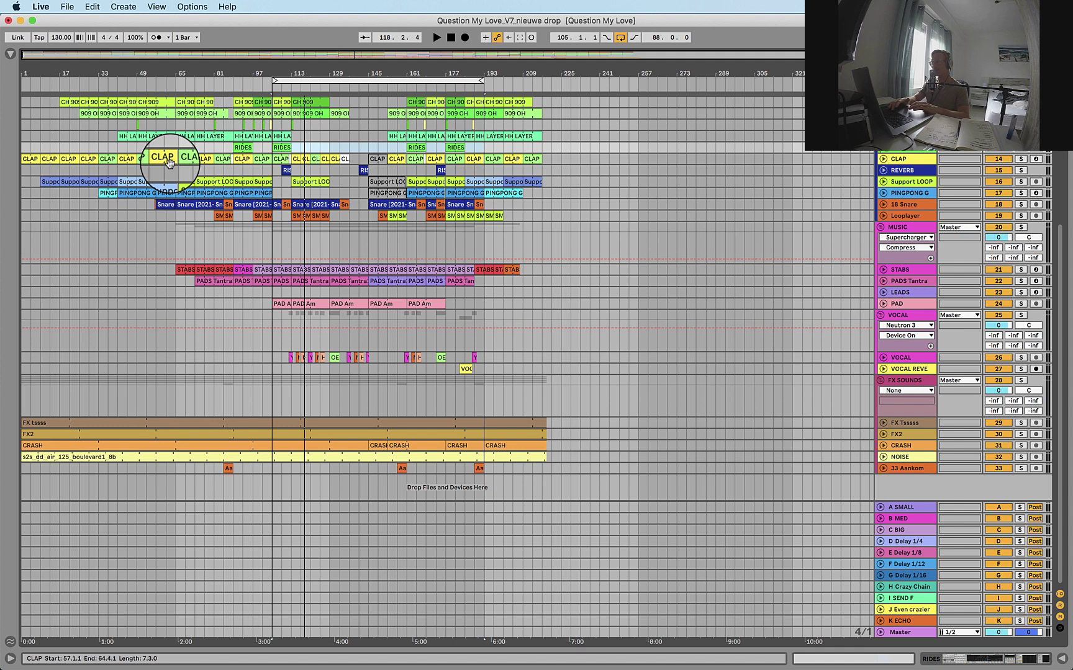
pyautogui.click(189, 159)
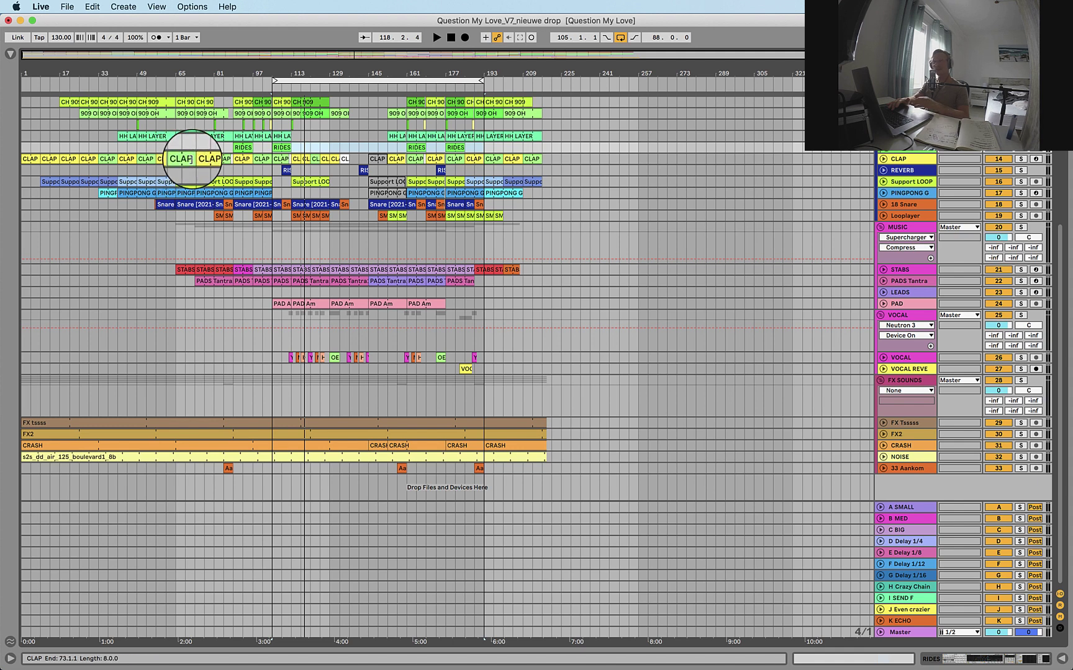